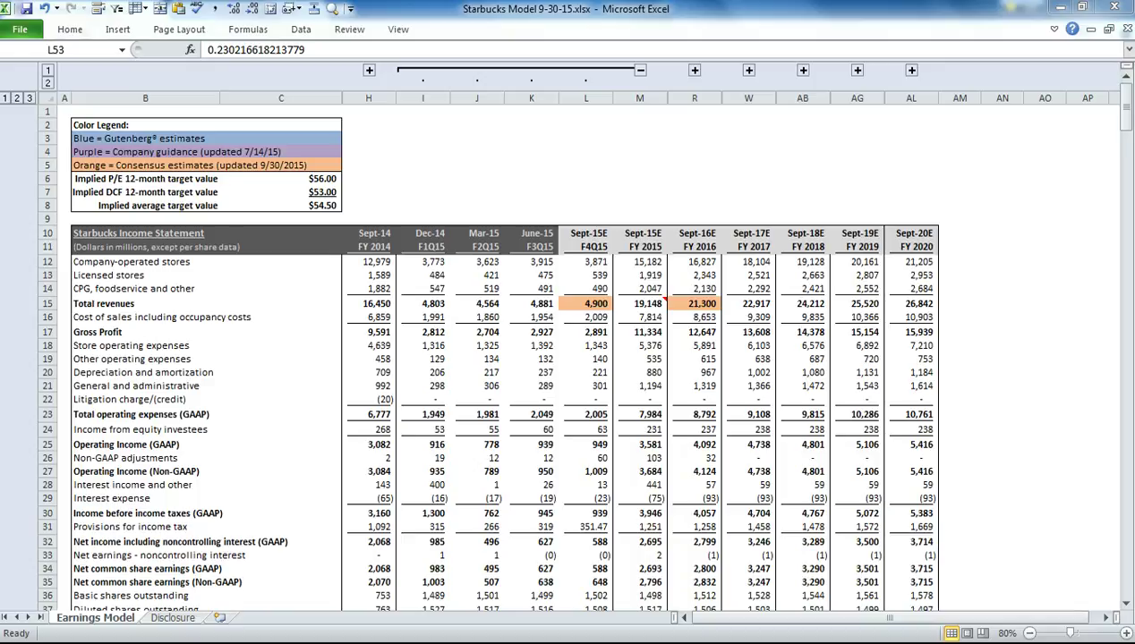
Examine the color legend entries for Gutenberg estimates, company guidance and consensus estimates, and compare them with the color-coded cells in the income statement.
click(64, 125)
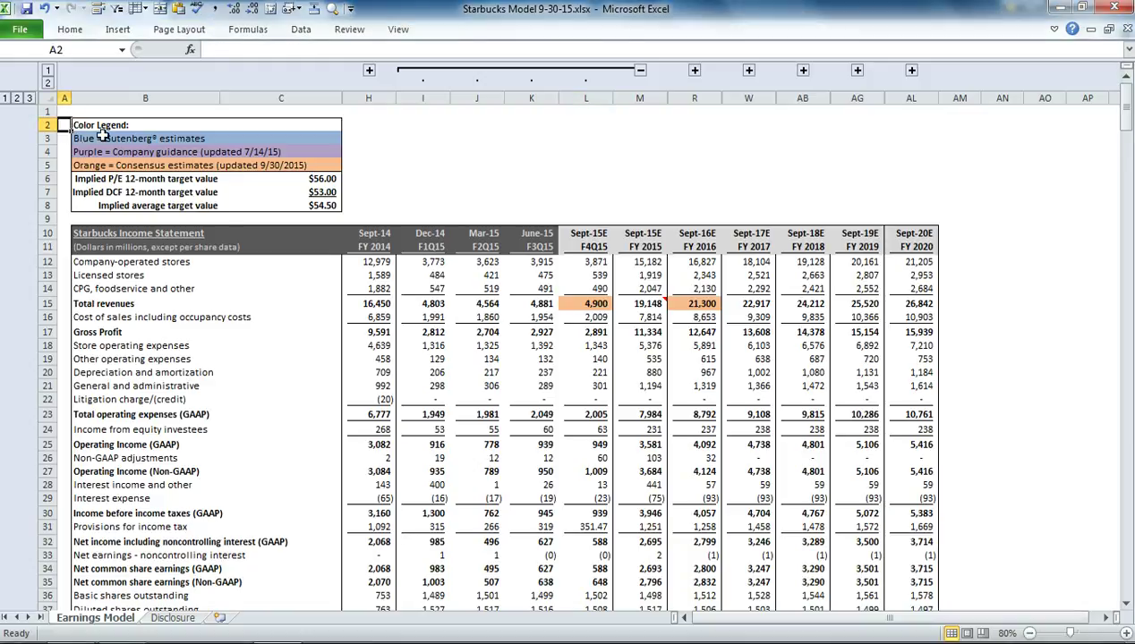
click(267, 142)
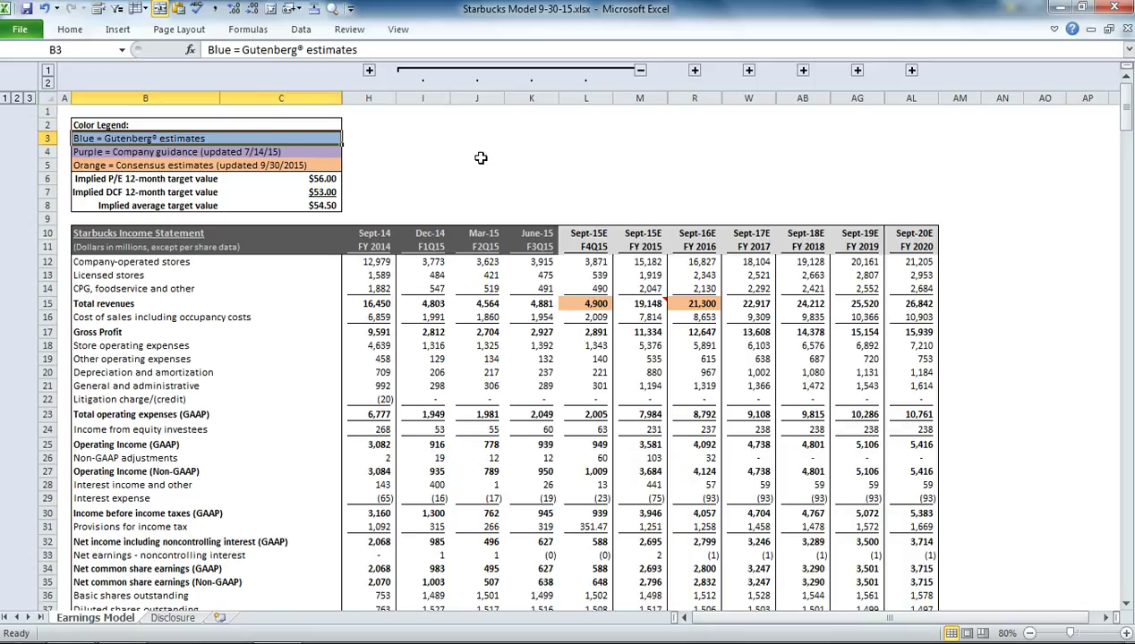
scroll(481, 158, down, 7)
click(599, 391)
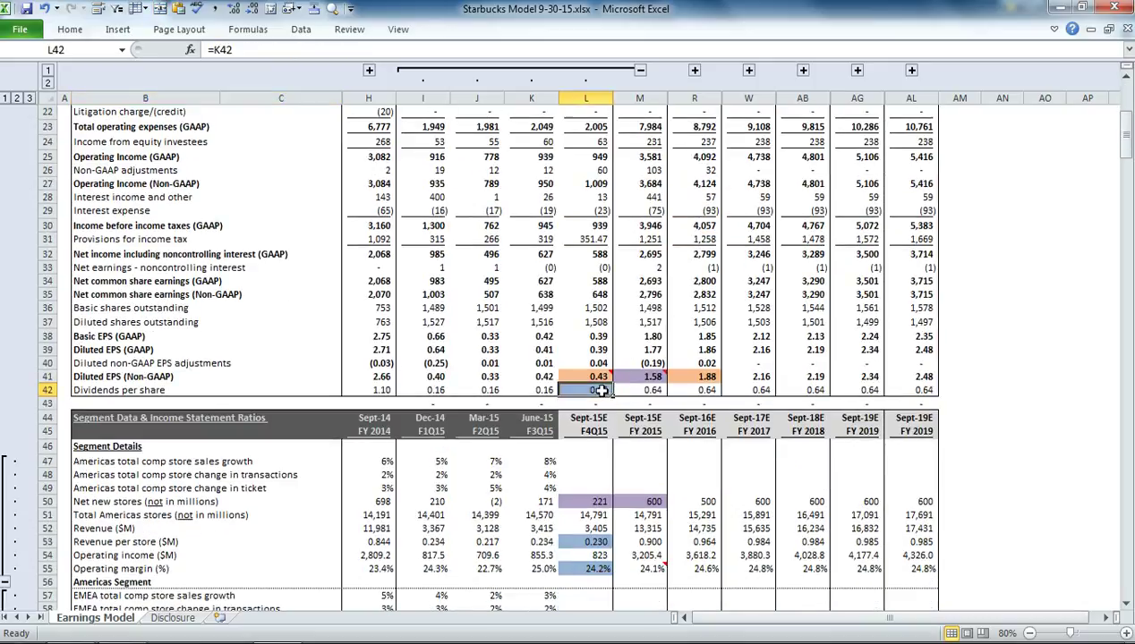
scroll(331, 169, up, 6)
click(290, 125)
scroll(290, 164, up, 1)
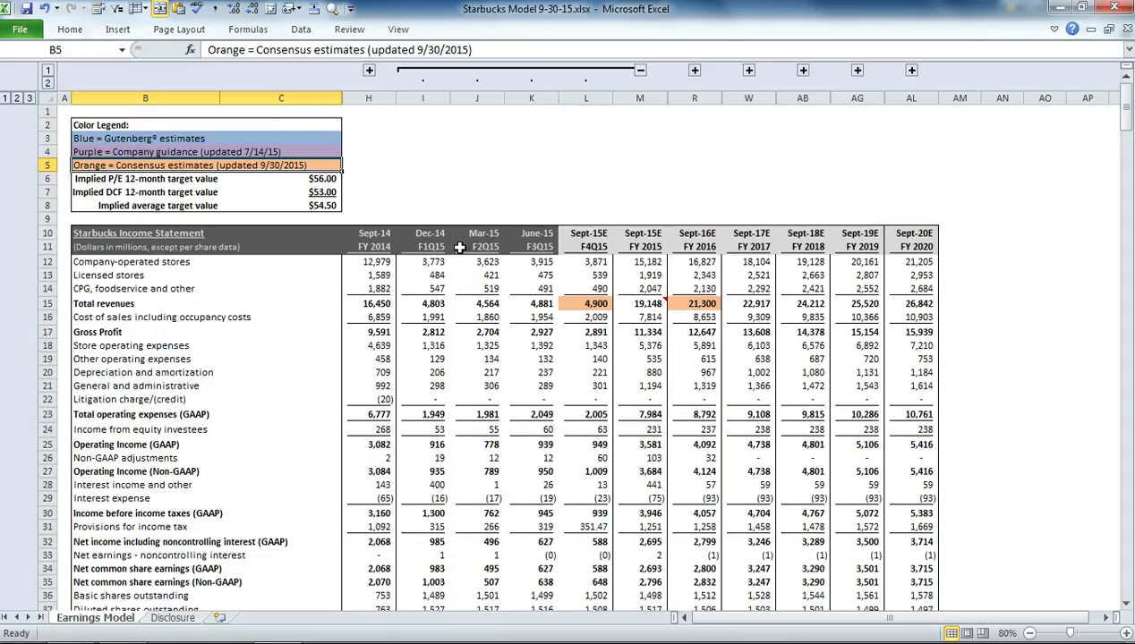
click(287, 151)
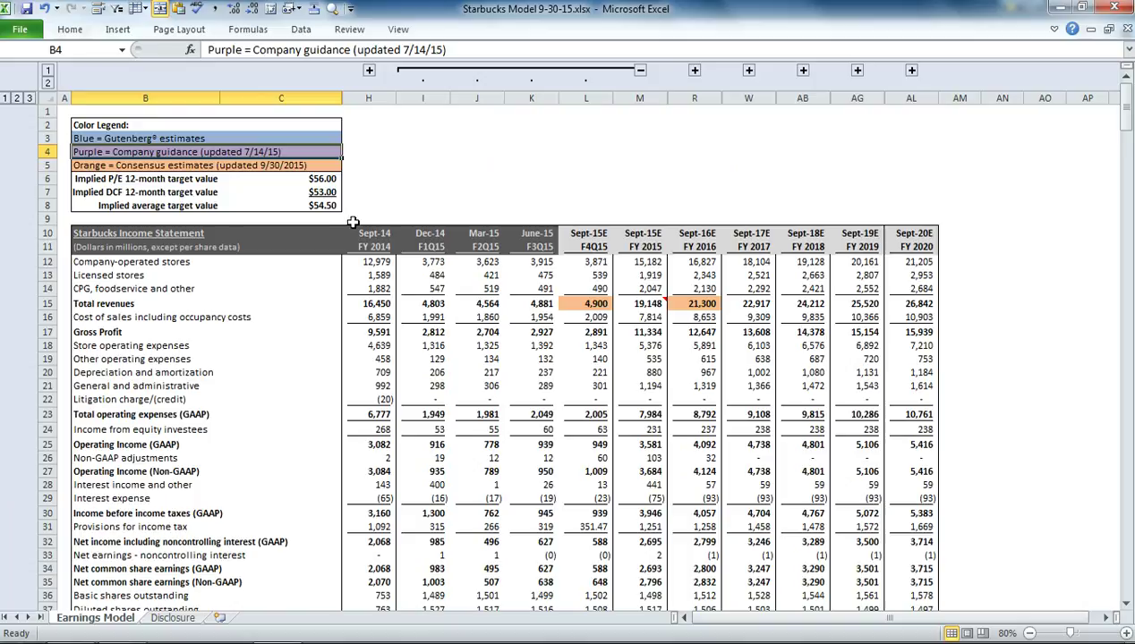
Freeze the panes at cell H12 so the header rows and the label columns stay in view.
click(353, 261)
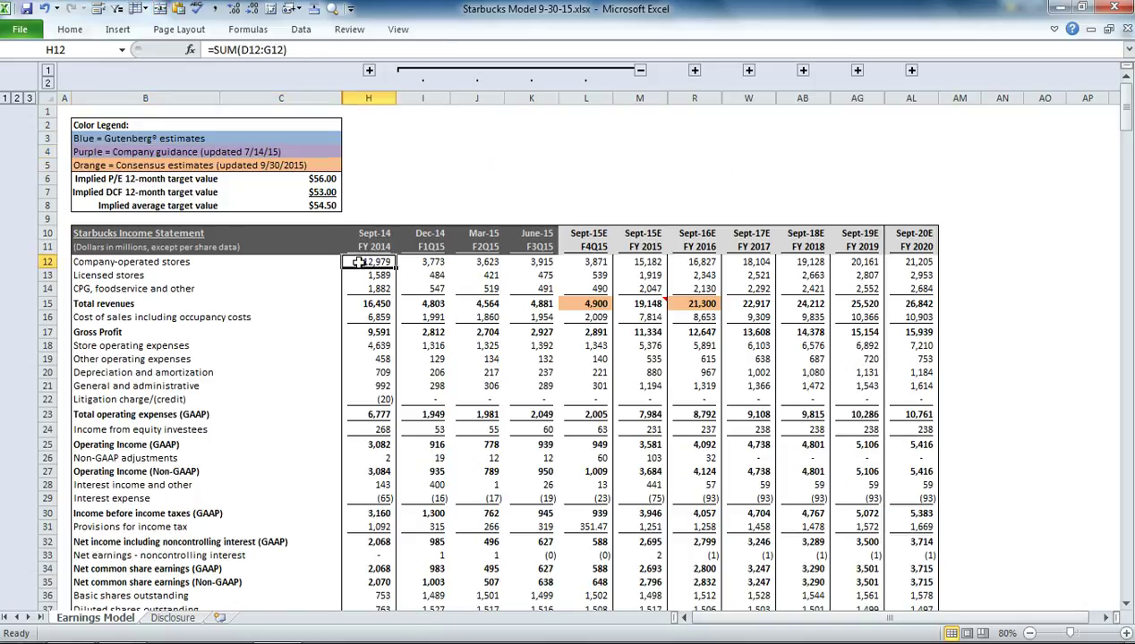
click(398, 28)
click(570, 79)
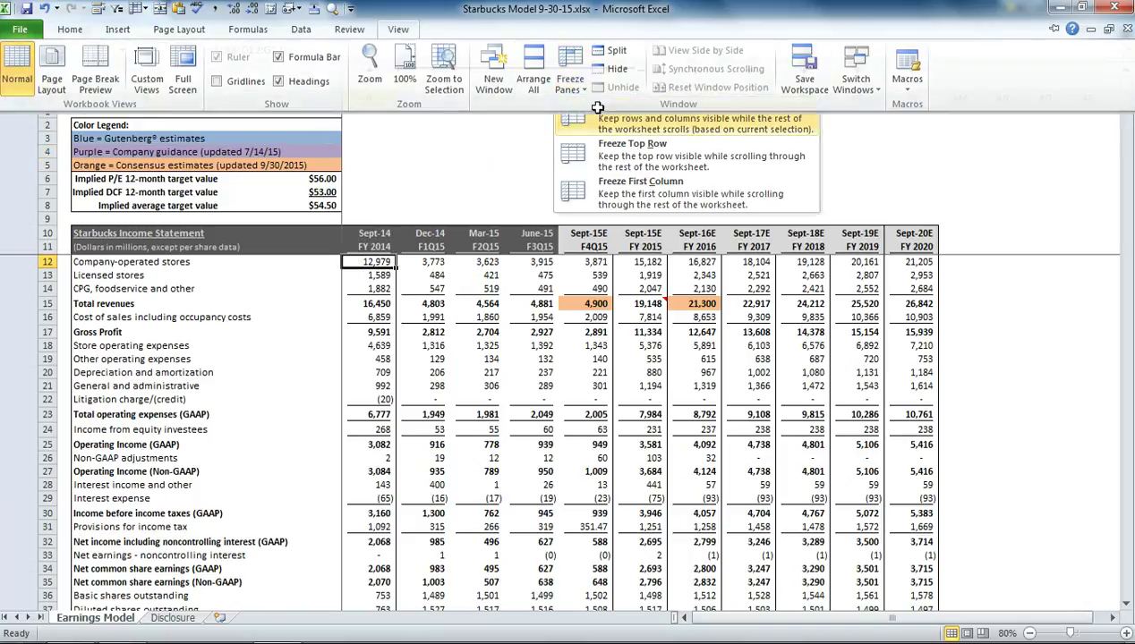
click(596, 105)
Check the actual and estimated period headers in row 10 and expand the FY 2016 quarterly columns.
click(382, 231)
drag(382, 229, 530, 247)
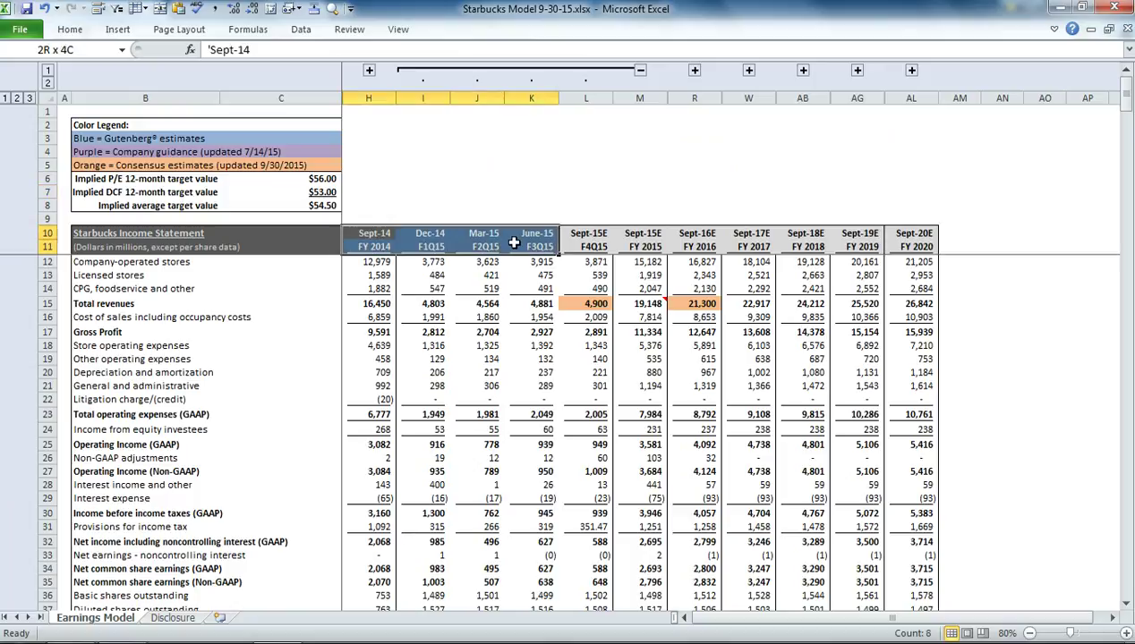
drag(593, 232, 645, 235)
click(713, 234)
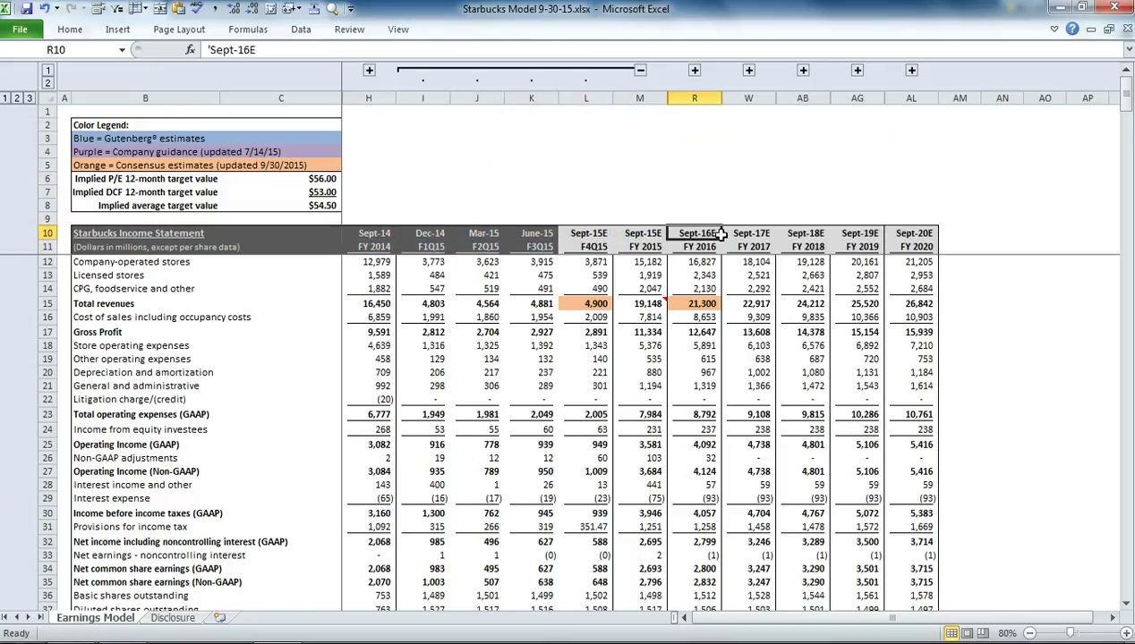
click(694, 70)
click(693, 179)
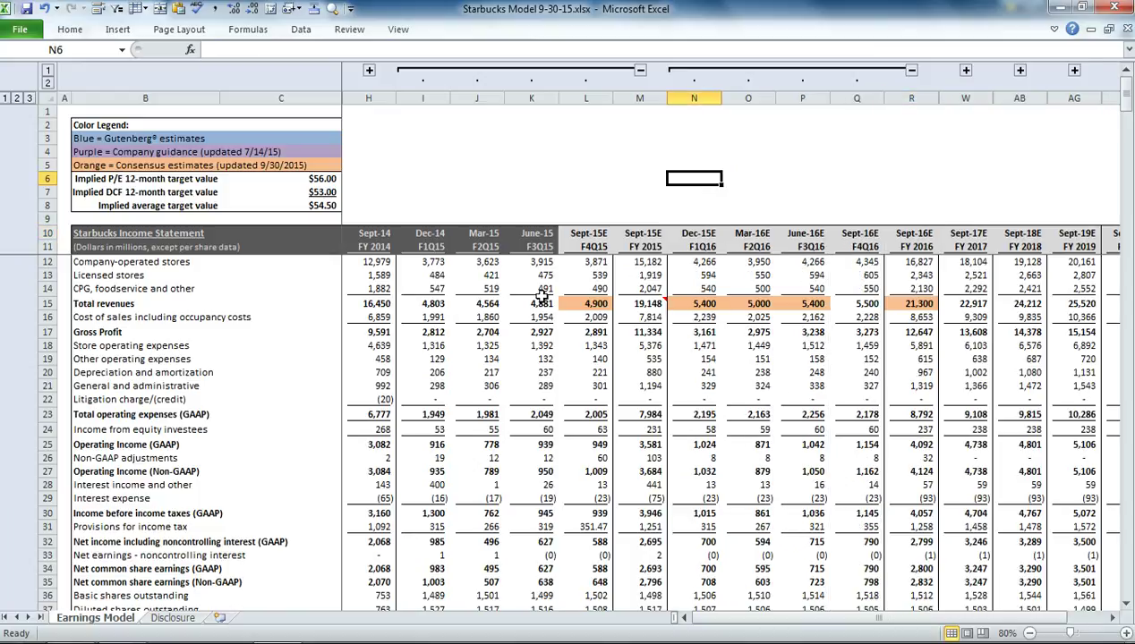
Look through the income statement and the Segment Data & Income Statement Ratios section.
scroll(539, 283, down, 1)
scroll(538, 282, up, 1)
drag(42, 233, 42, 278)
scroll(154, 414, down, 6)
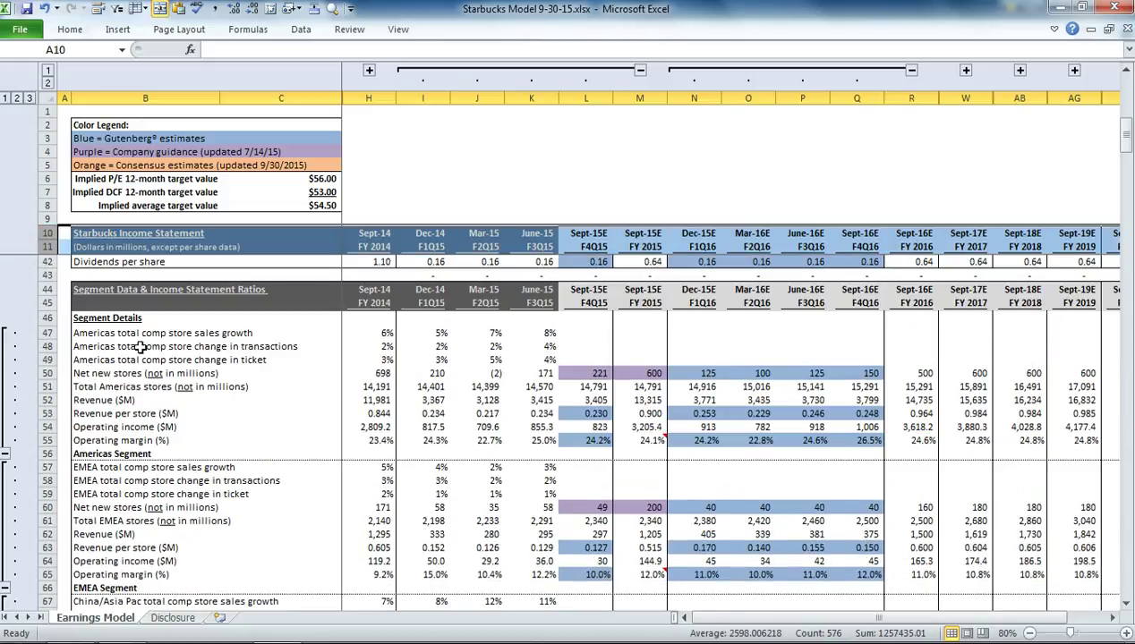
click(134, 293)
scroll(165, 346, down, 19)
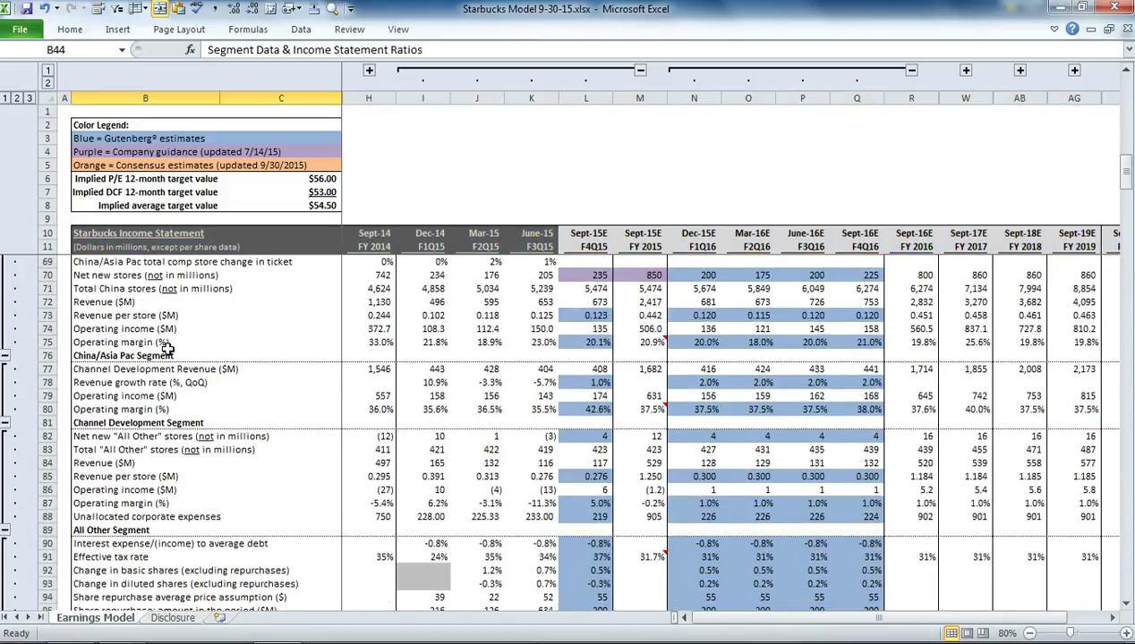
scroll(164, 340, down, 2)
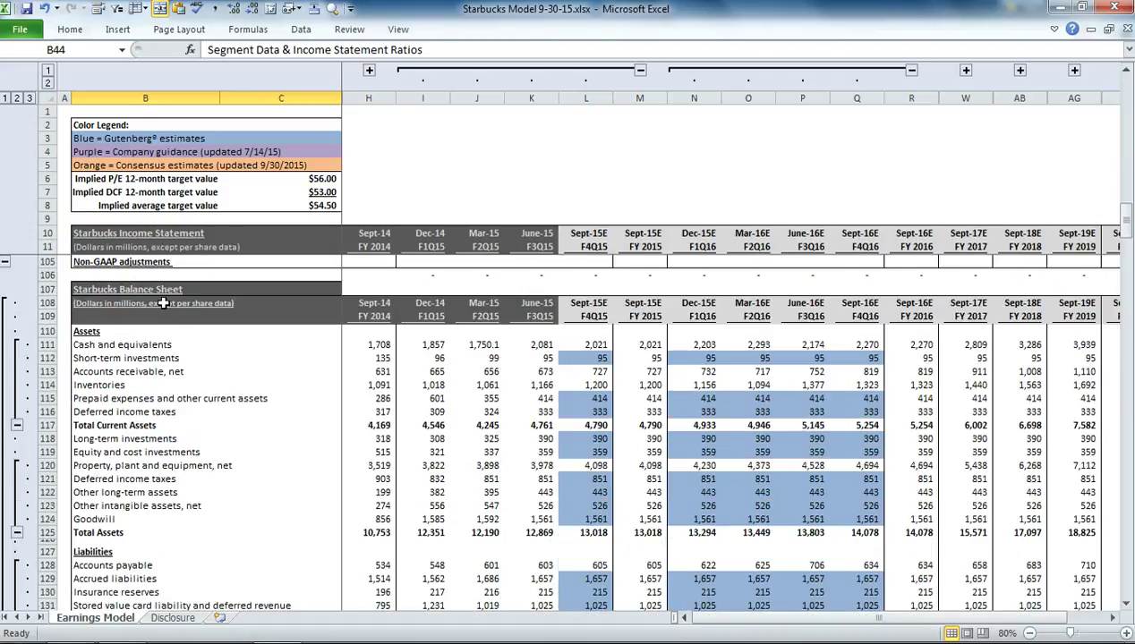
Look through the Starbucks Balance Sheet and Cash Flow Statement sections with their ratios and assumptions.
click(162, 289)
scroll(189, 353, down, 3)
scroll(194, 357, down, 15)
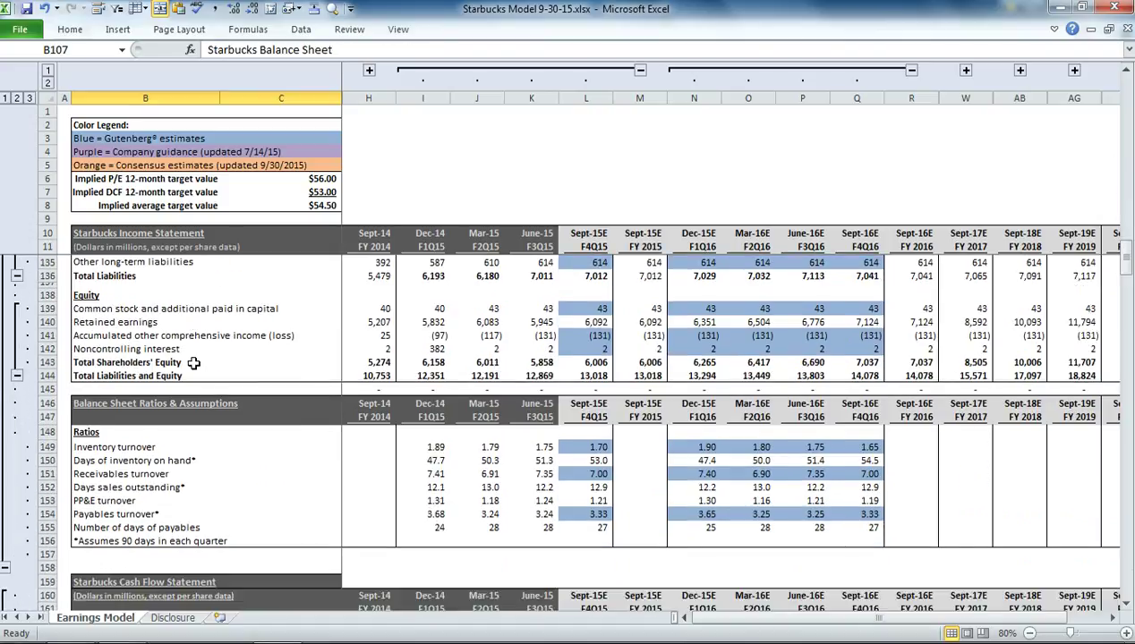
scroll(187, 300, up, 1)
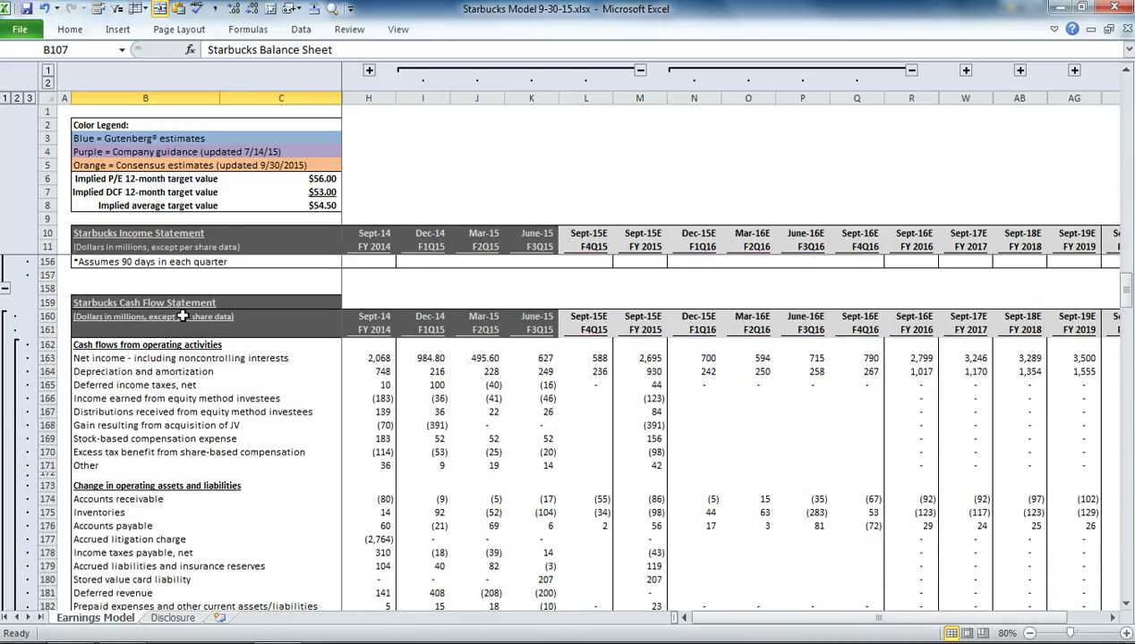
click(181, 302)
scroll(125, 433, down, 18)
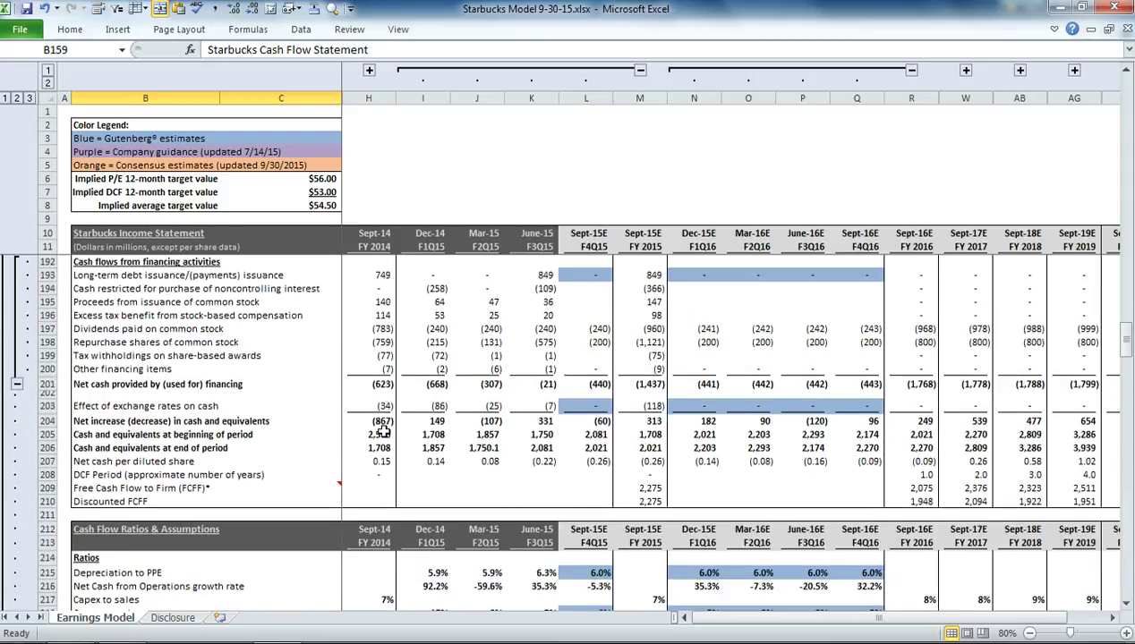
Look through the Multiple Valuation and Discounted Cash Flow Valuation sections, and return to the top of the sheet.
click(135, 418)
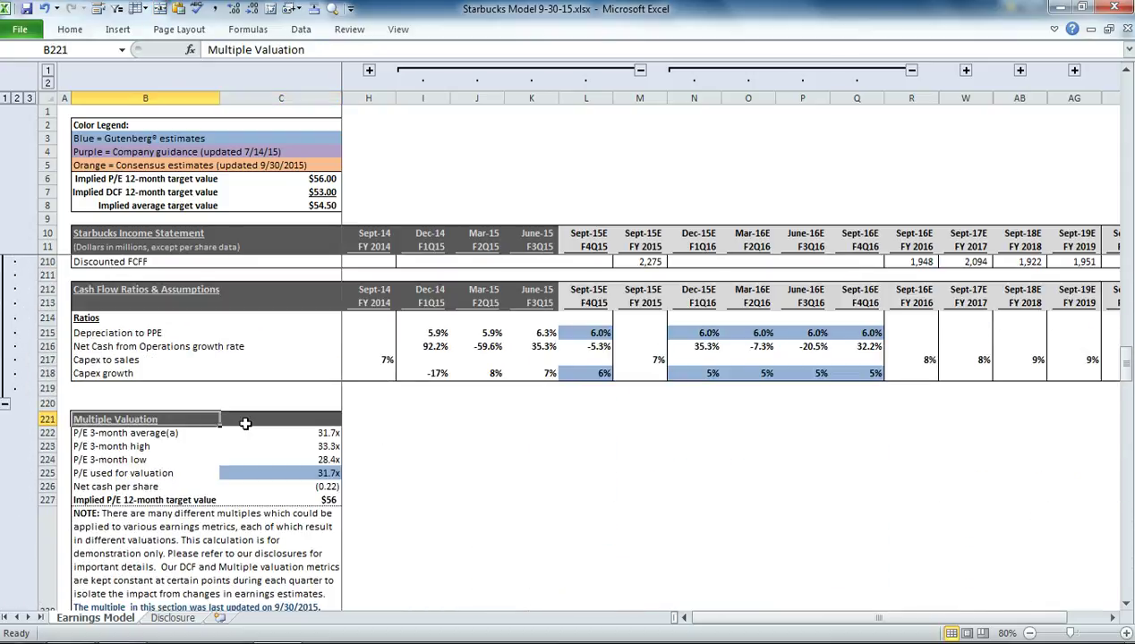
scroll(242, 420, down, 5)
click(204, 481)
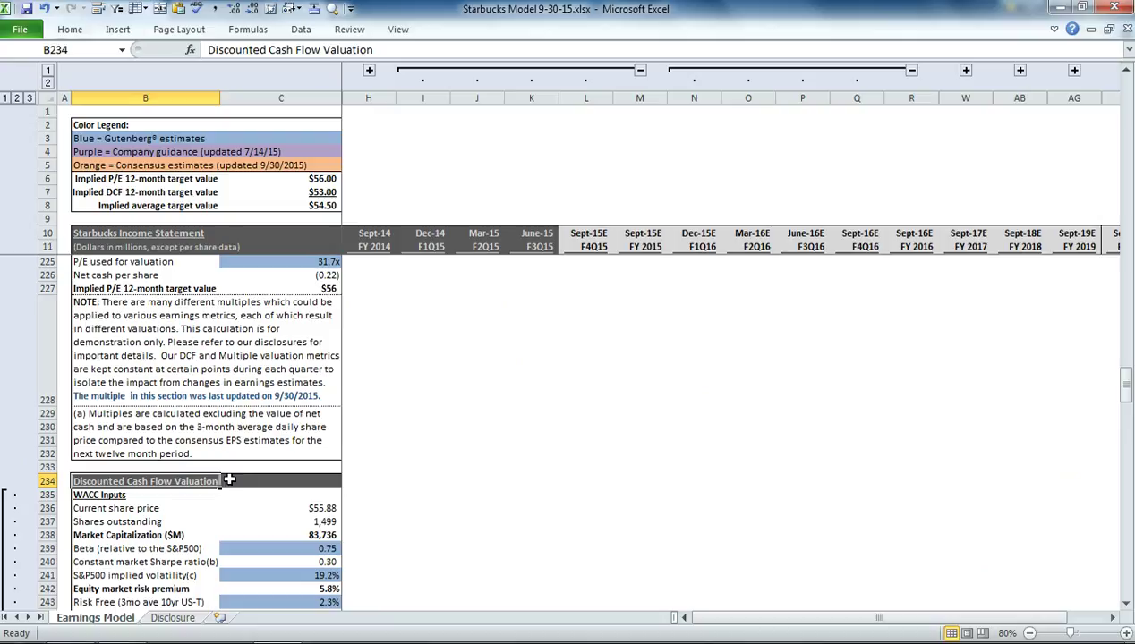
scroll(403, 480, down, 3)
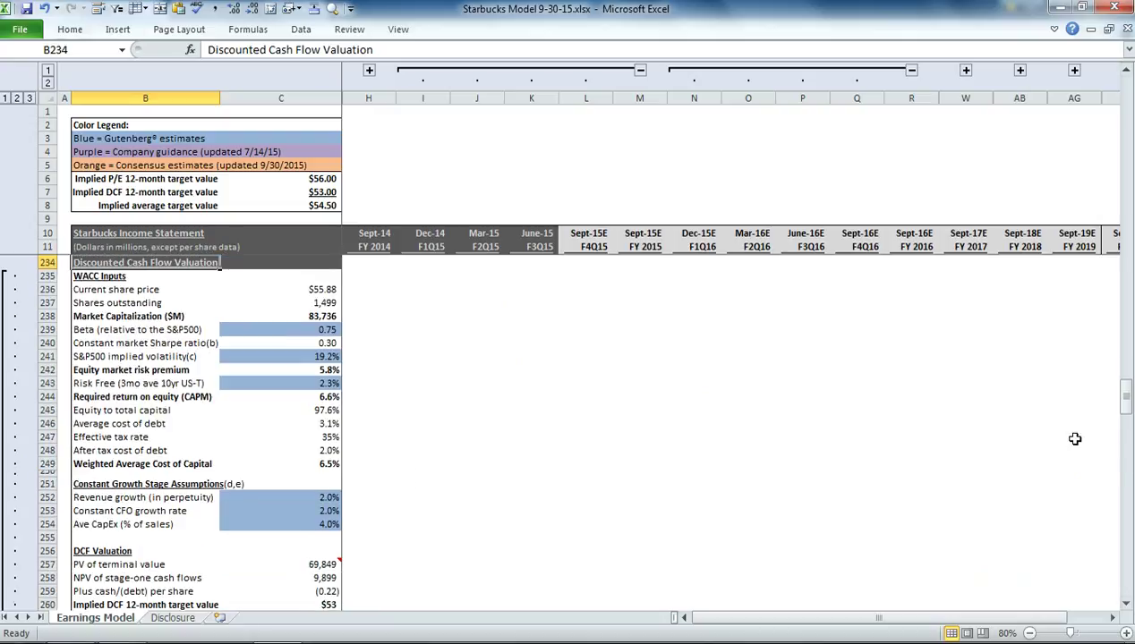
drag(1115, 401, 1115, 98)
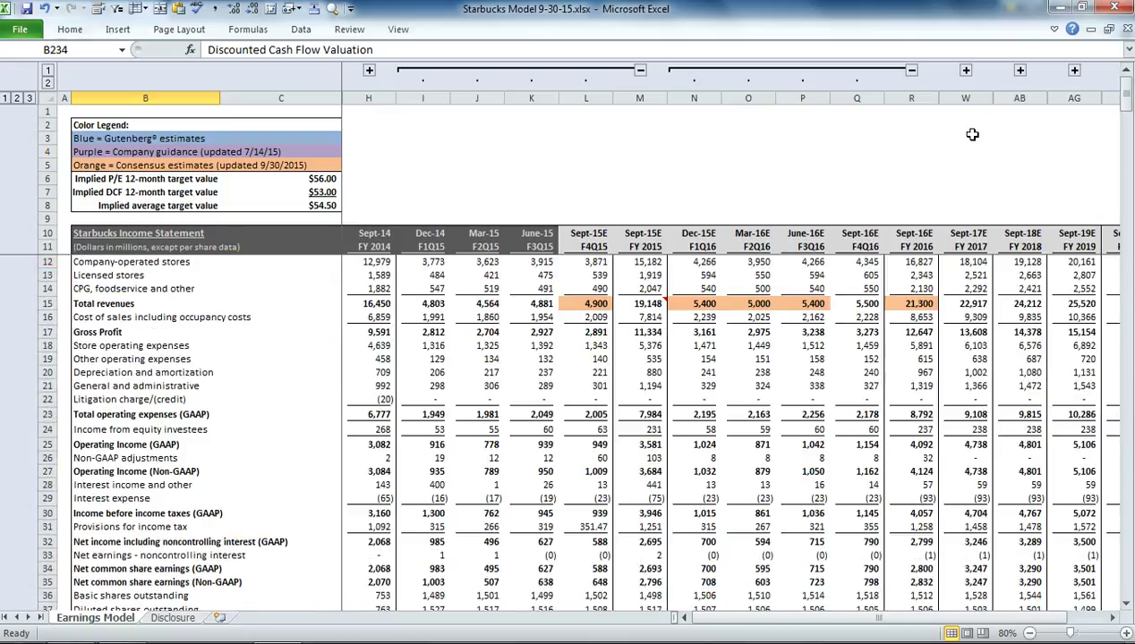
Collapse all grouped rows to the first outline level and expand only the Americas Segment group.
click(581, 263)
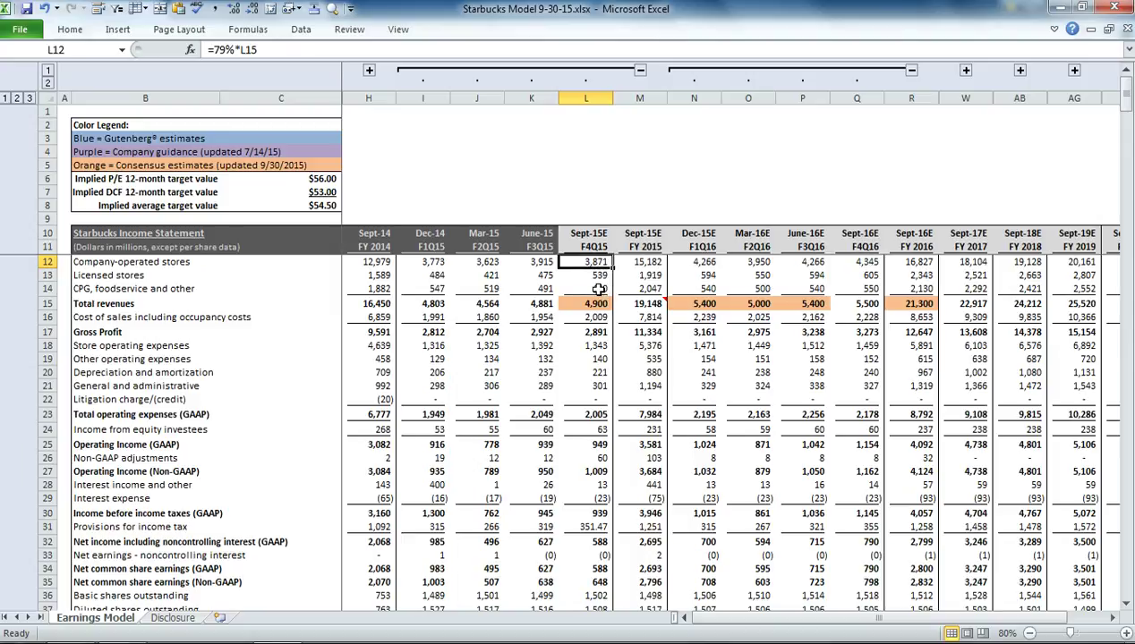
scroll(597, 289, down, 8)
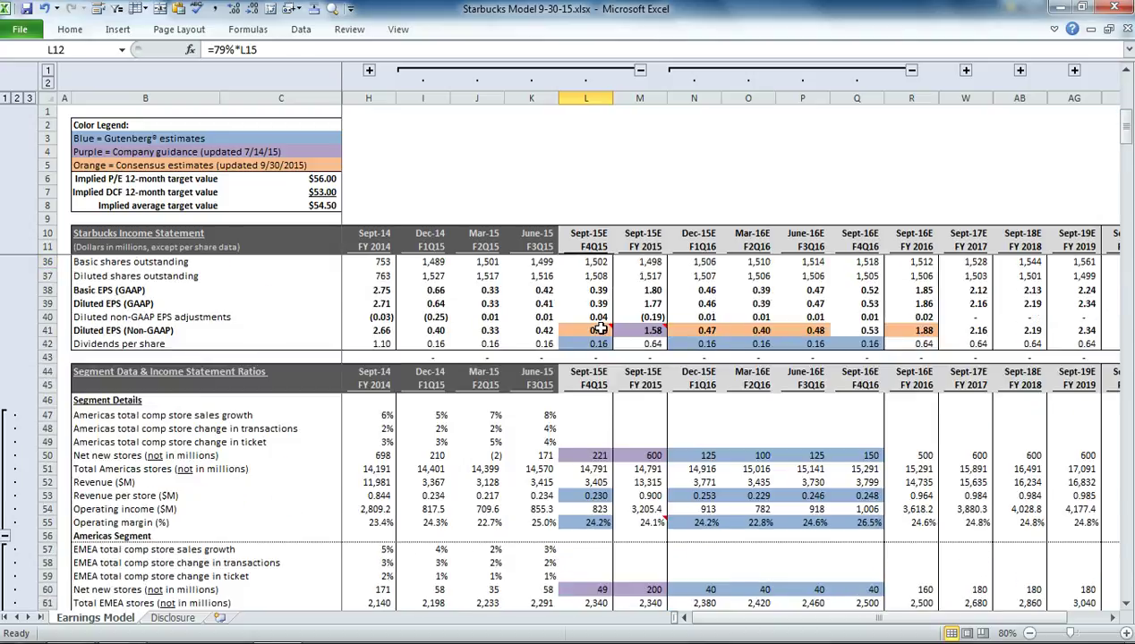
scroll(598, 329, down, 2)
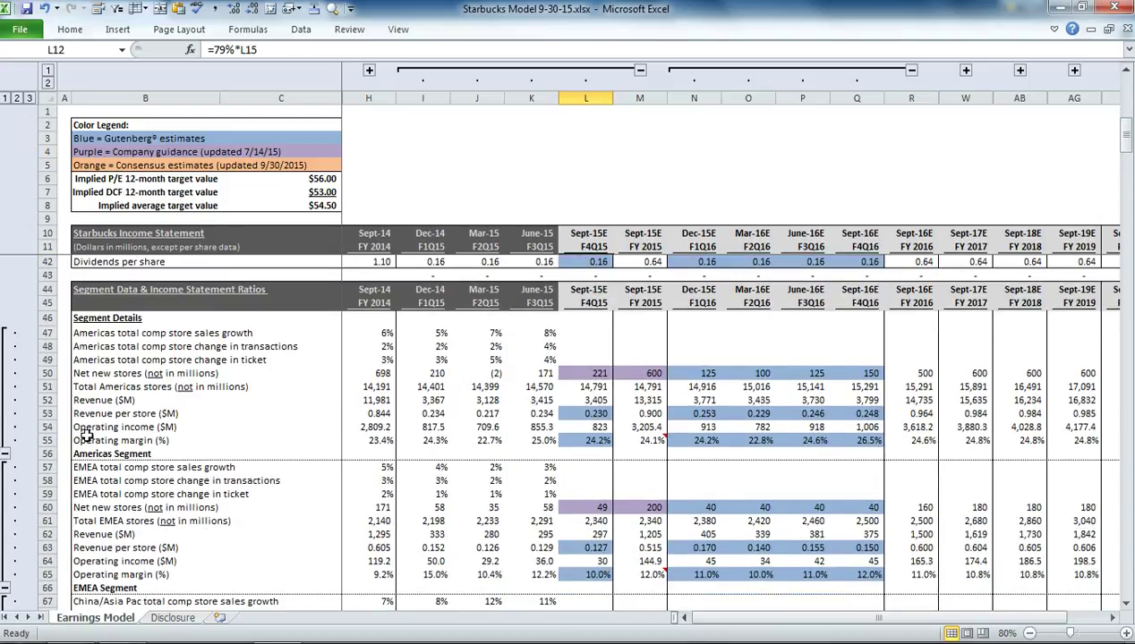
click(6, 98)
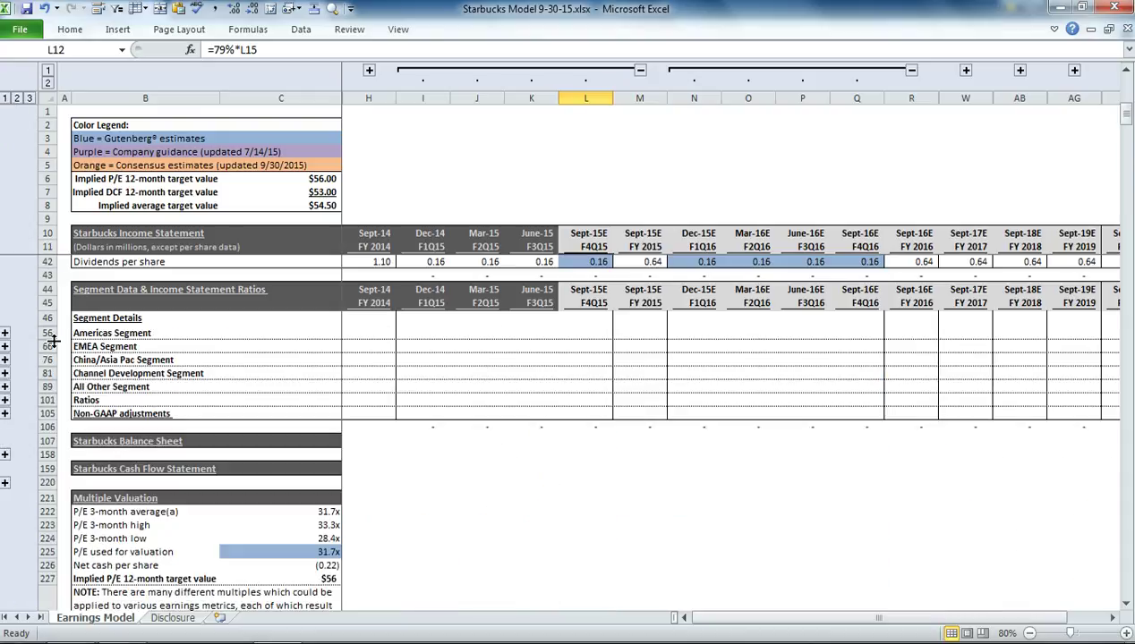
click(116, 333)
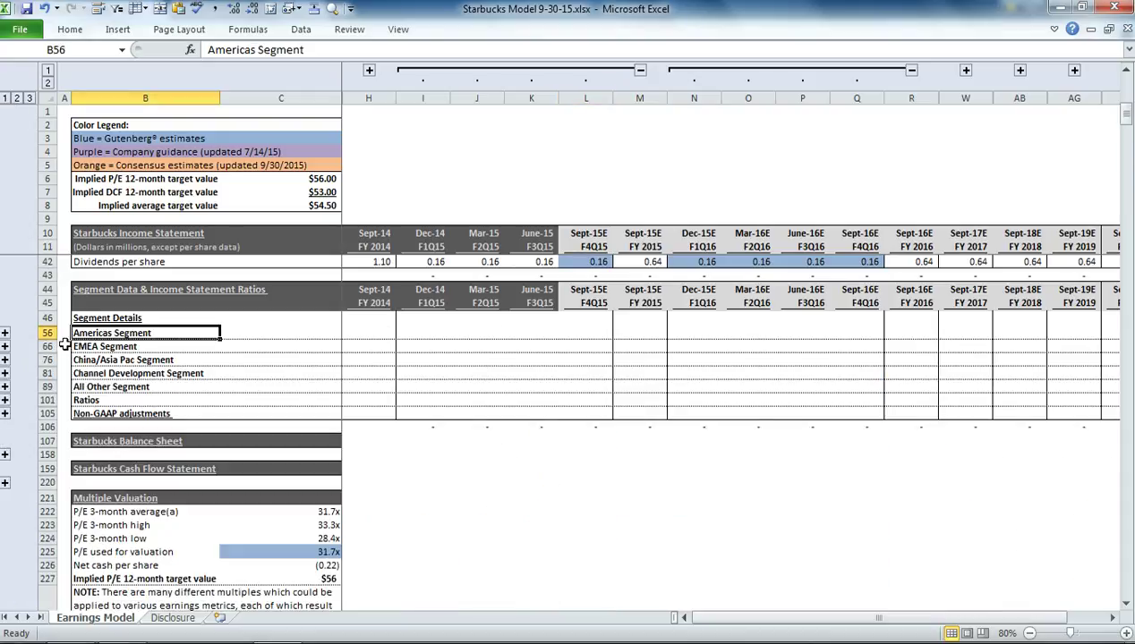
click(5, 334)
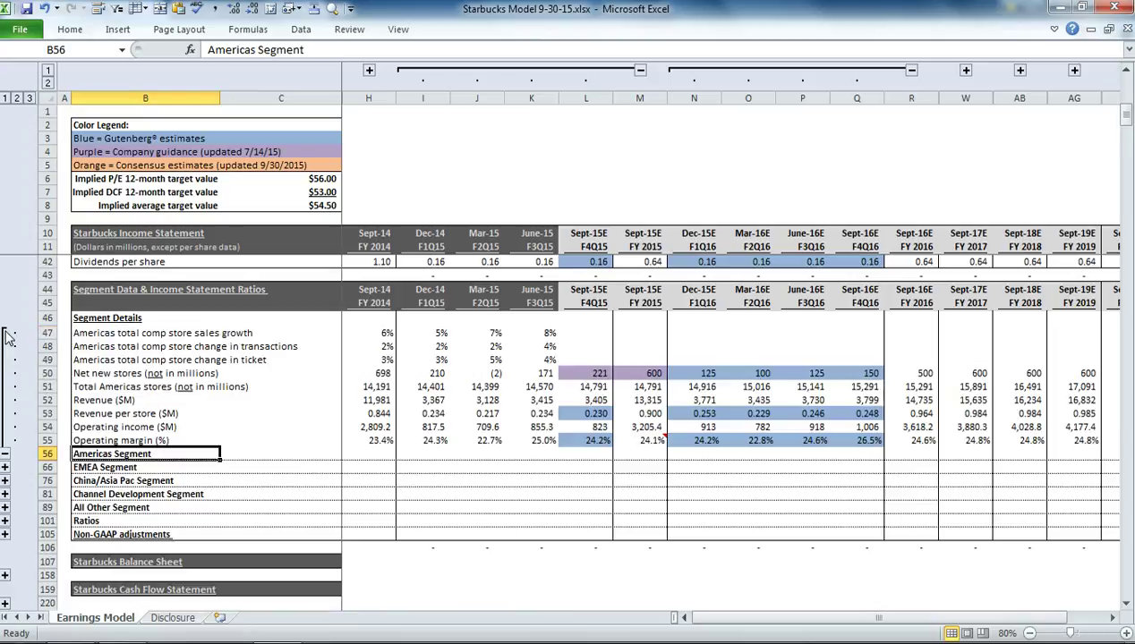
Examine the Americas store count and revenue per store rows and the F4Q15 revenue formula in L52.
click(46, 374)
click(46, 386)
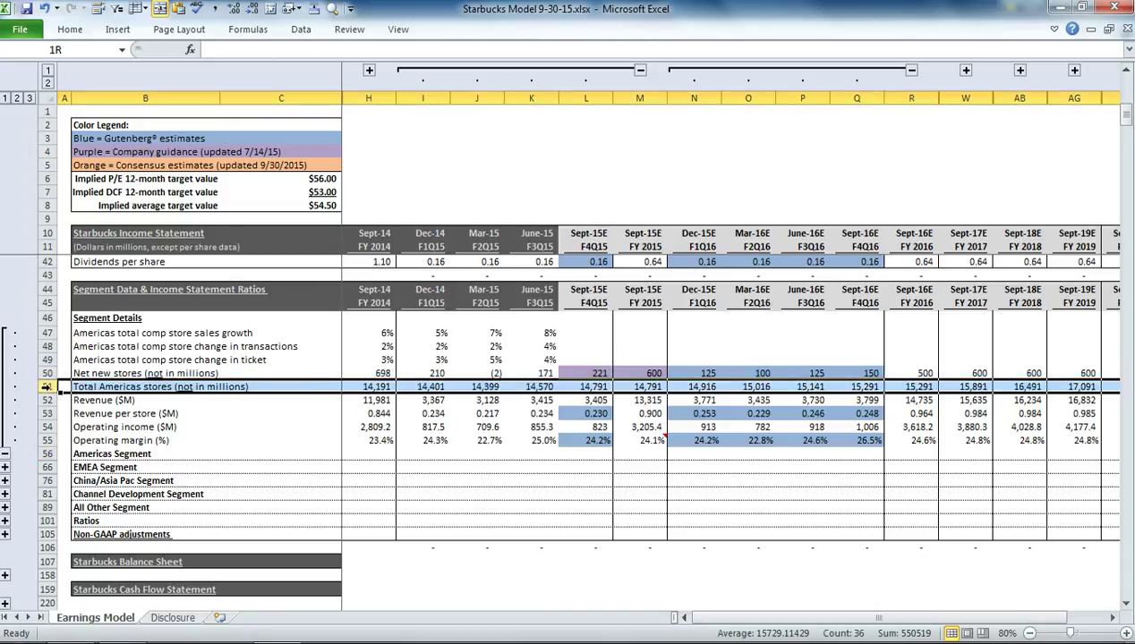
click(115, 413)
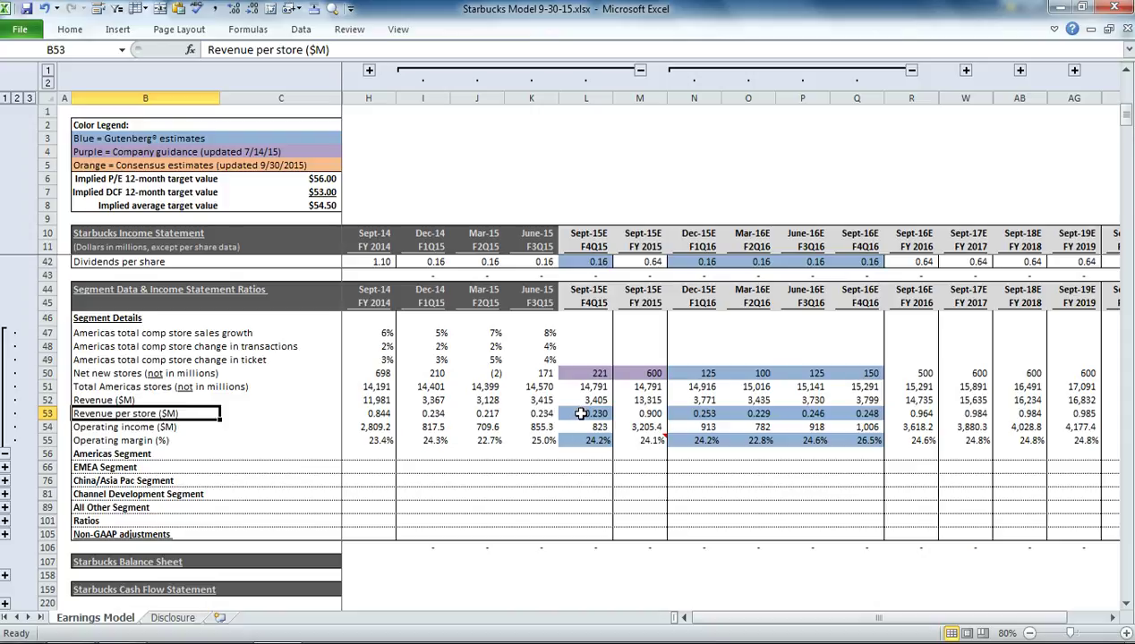
double_click(592, 400)
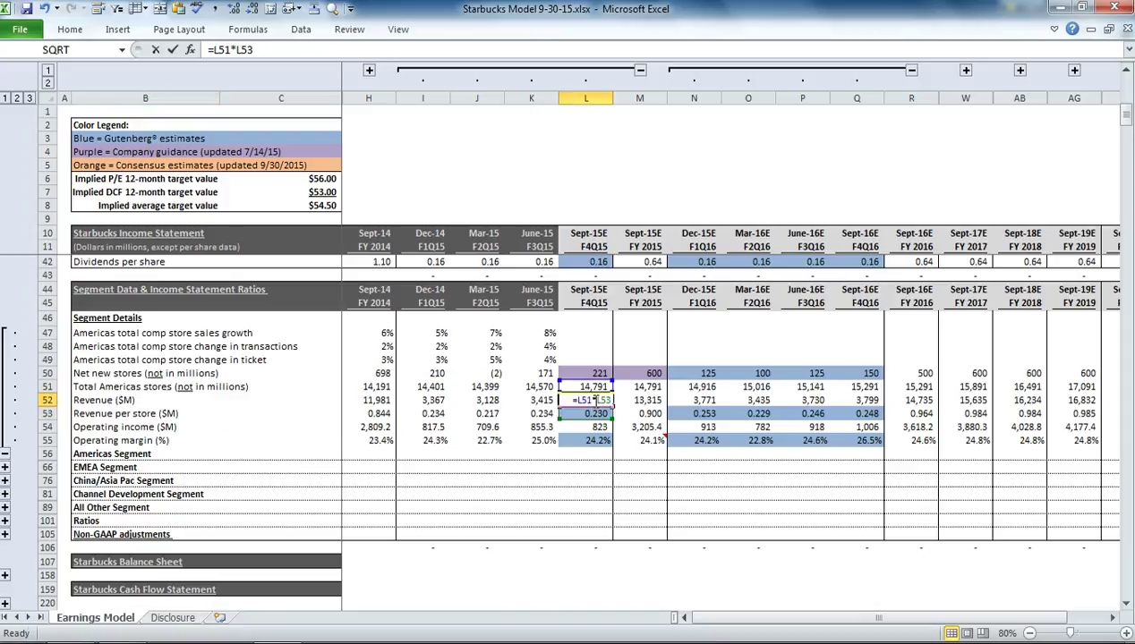
key(Tab)
Inspect the Americas net new stores for F4Q15 and FY 2015, and compare revenue per store between F3Q15 and F4Q15.
click(586, 370)
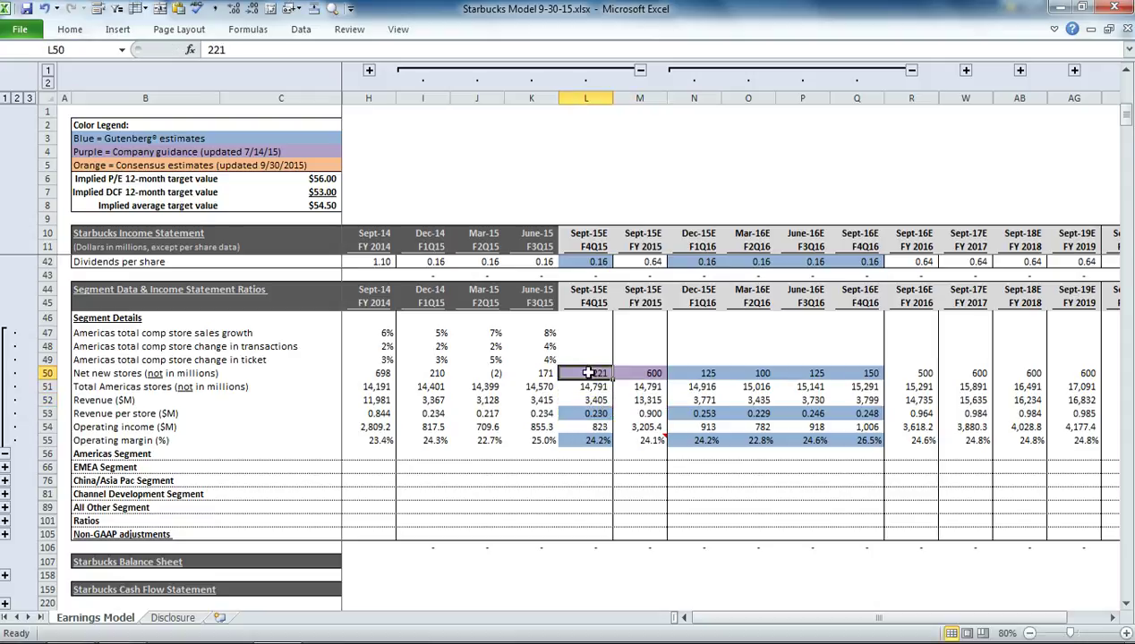
click(641, 374)
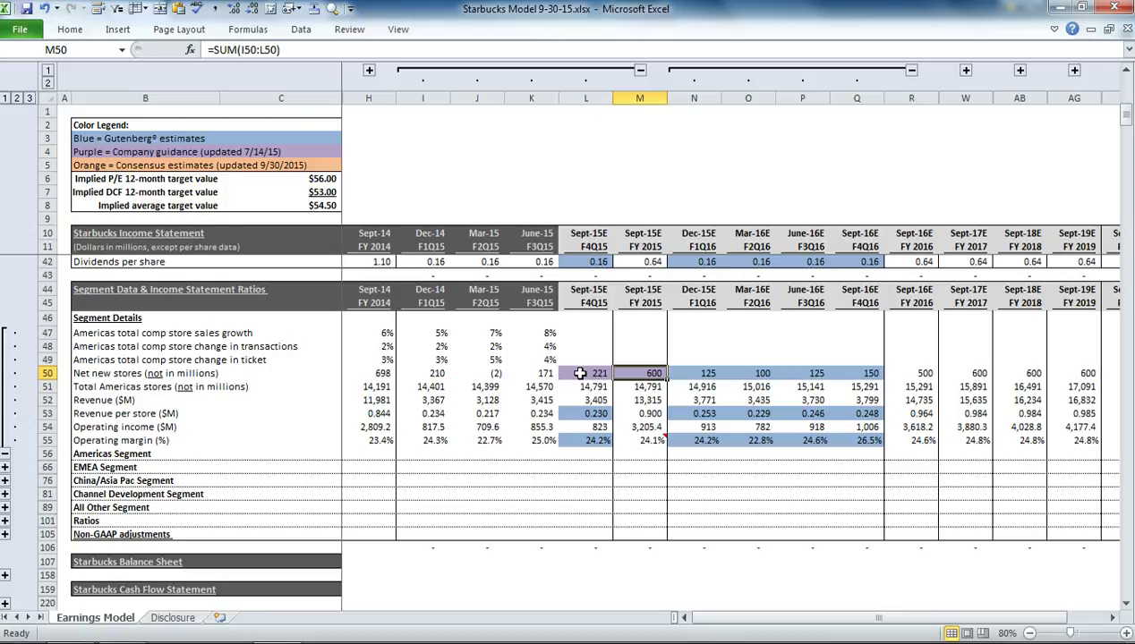
click(580, 373)
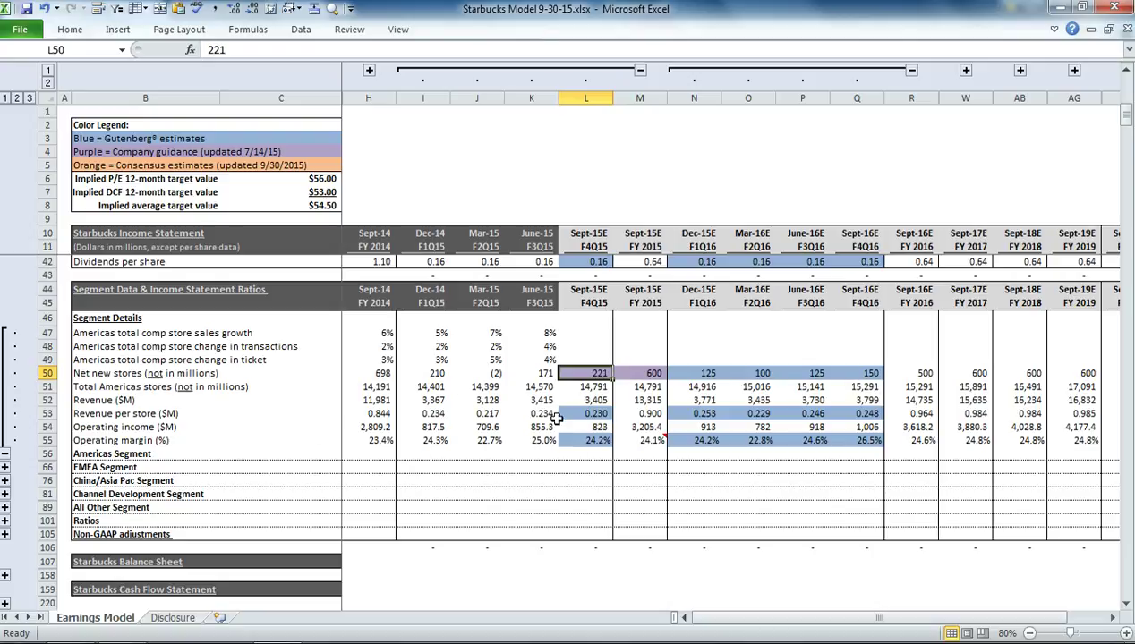
click(582, 415)
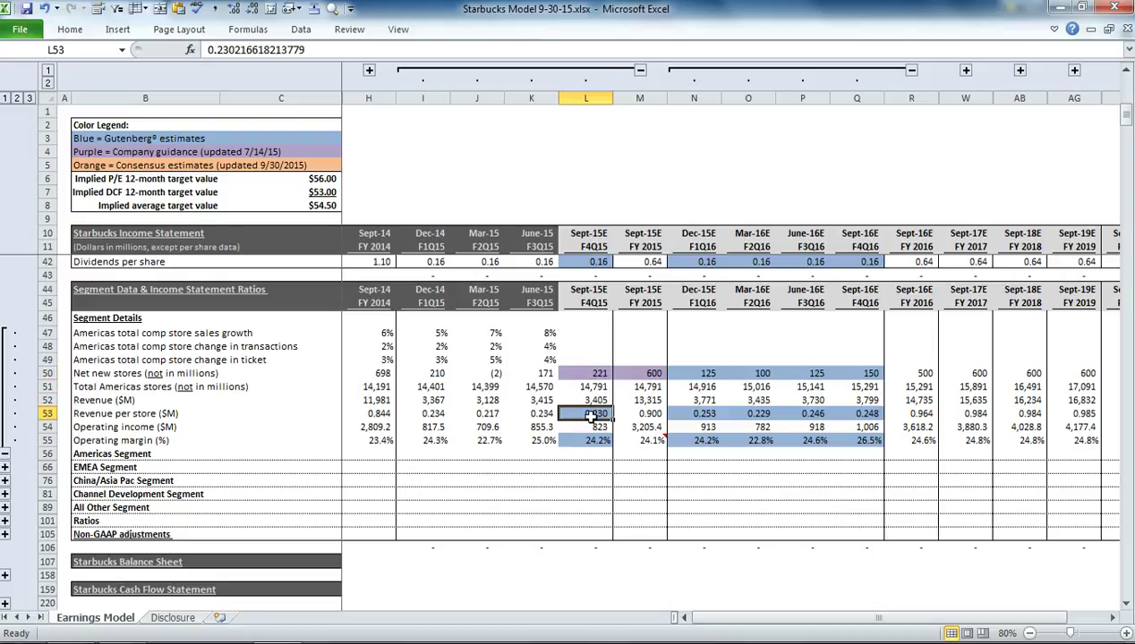
click(541, 413)
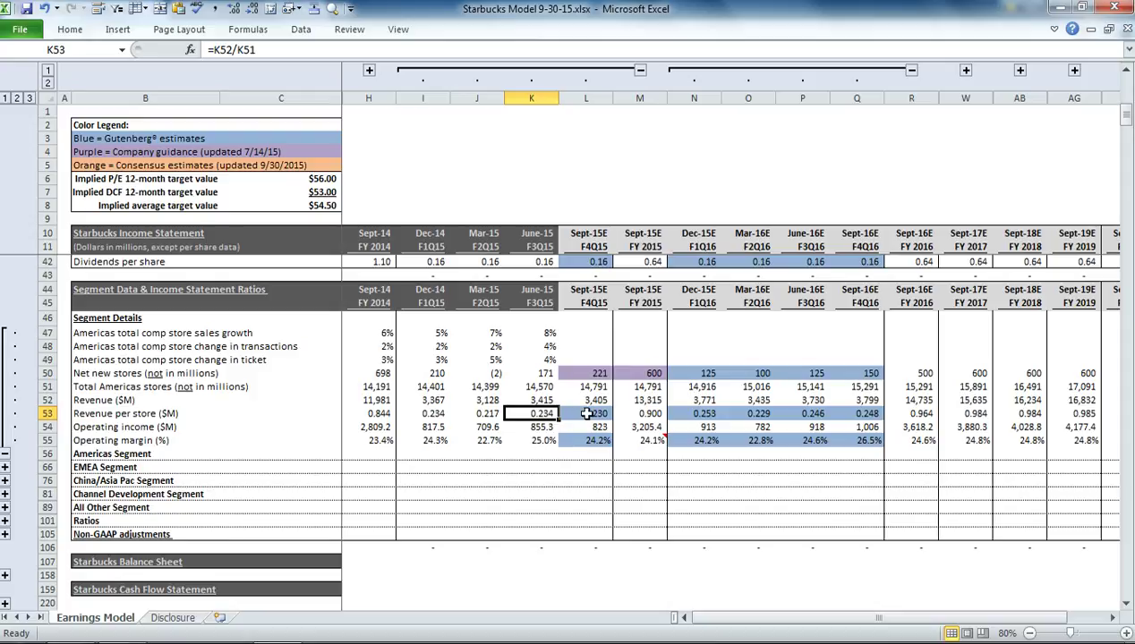
click(591, 412)
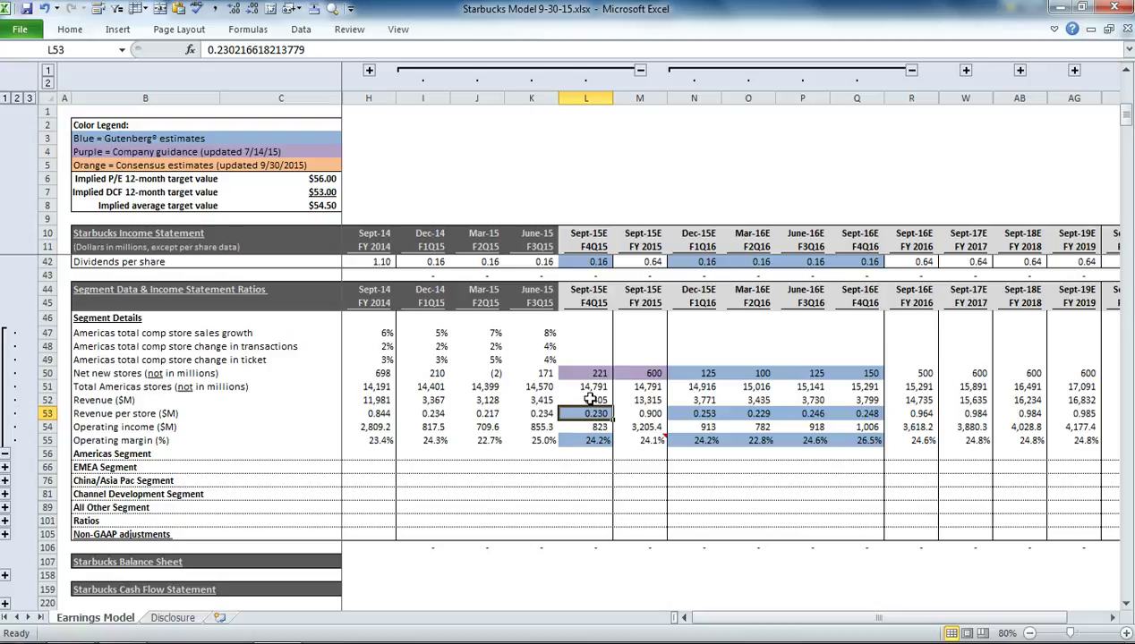
Check the precedent cells of the Americas F4Q15 revenue formula in L52.
click(592, 400)
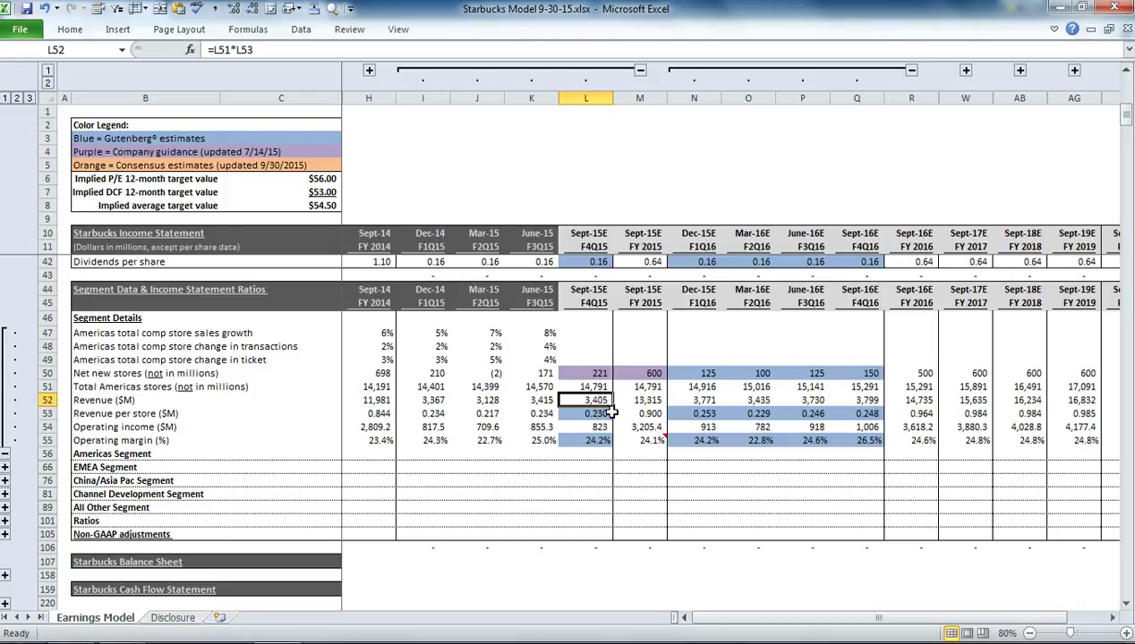
double_click(600, 400)
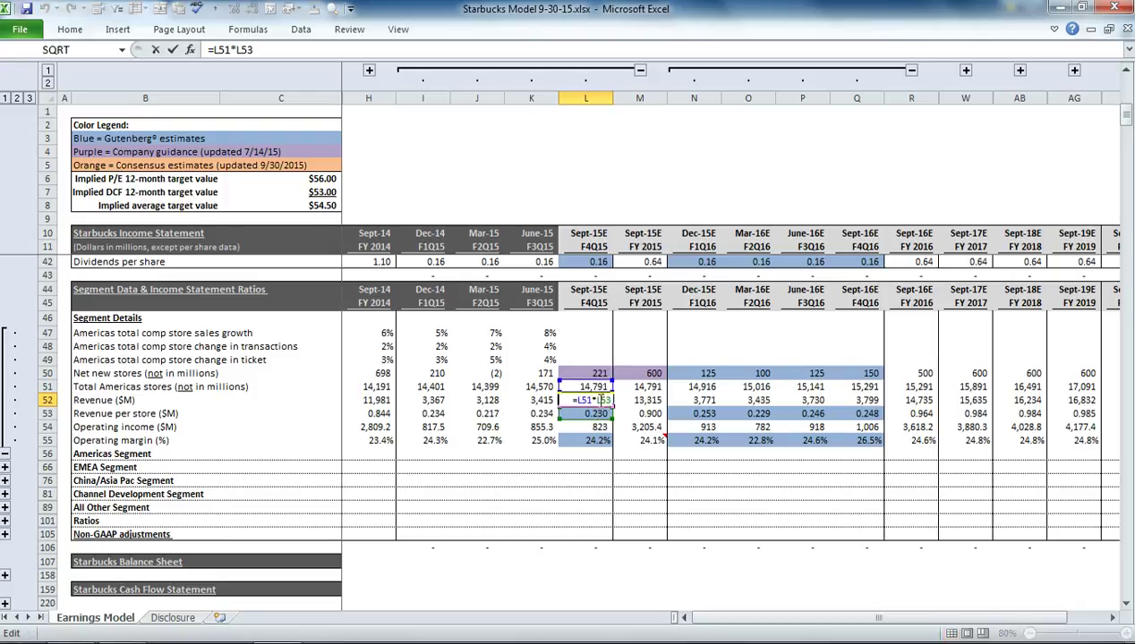
key(Tab)
Expand the EMEA Segment group, review its store and revenue rows, and collapse the group again.
scroll(537, 456, down, 1)
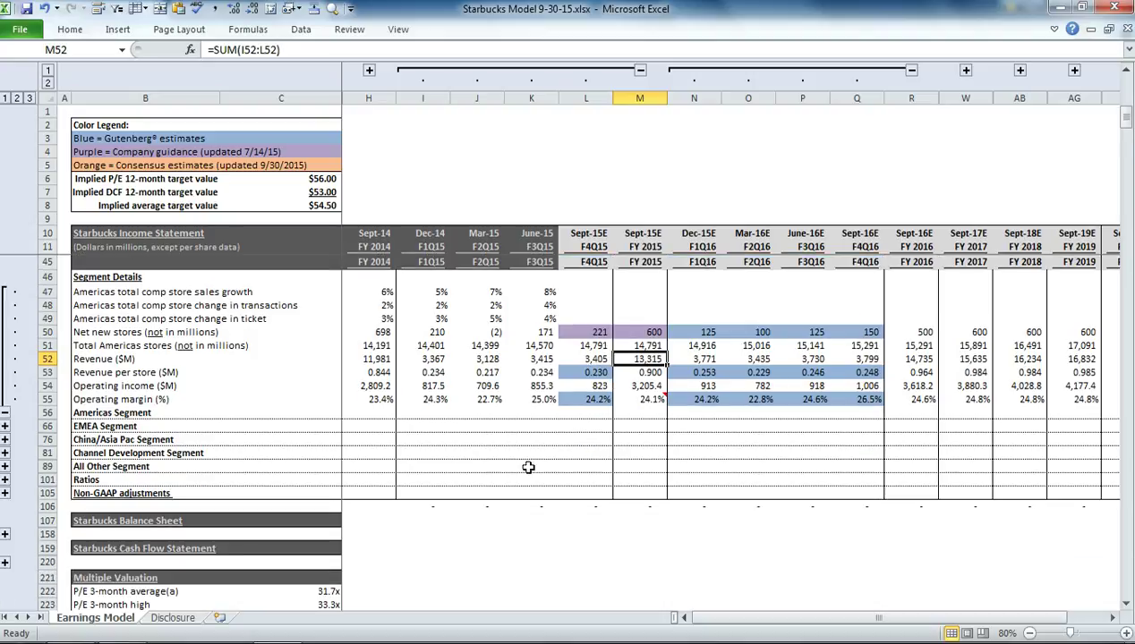
click(5, 426)
scroll(331, 459, down, 2)
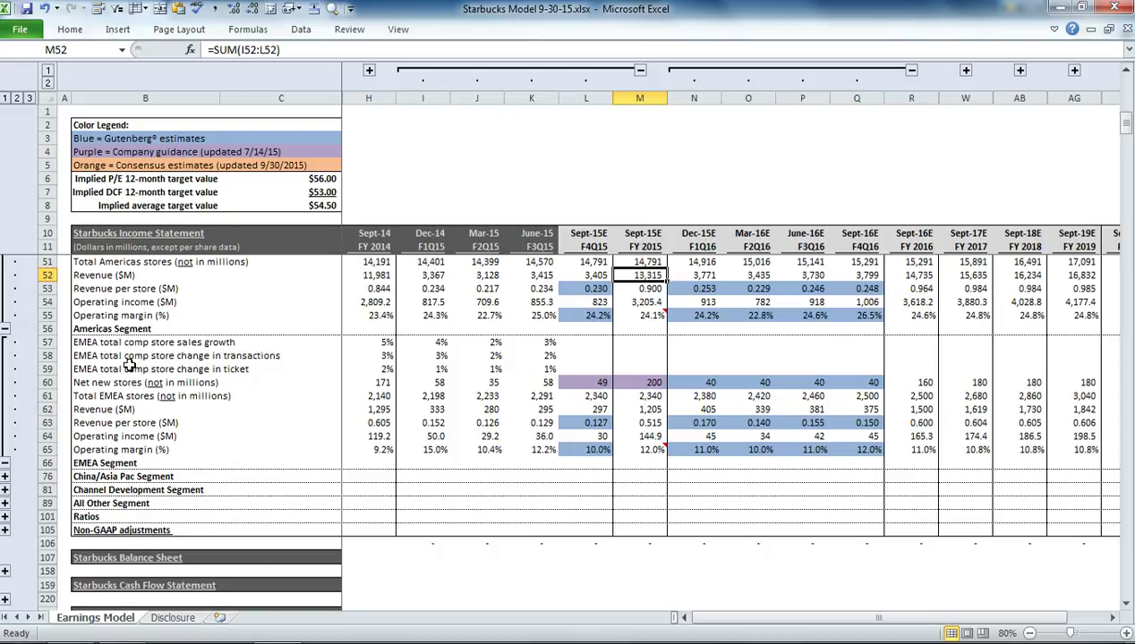
click(5, 464)
scroll(260, 470, up, 3)
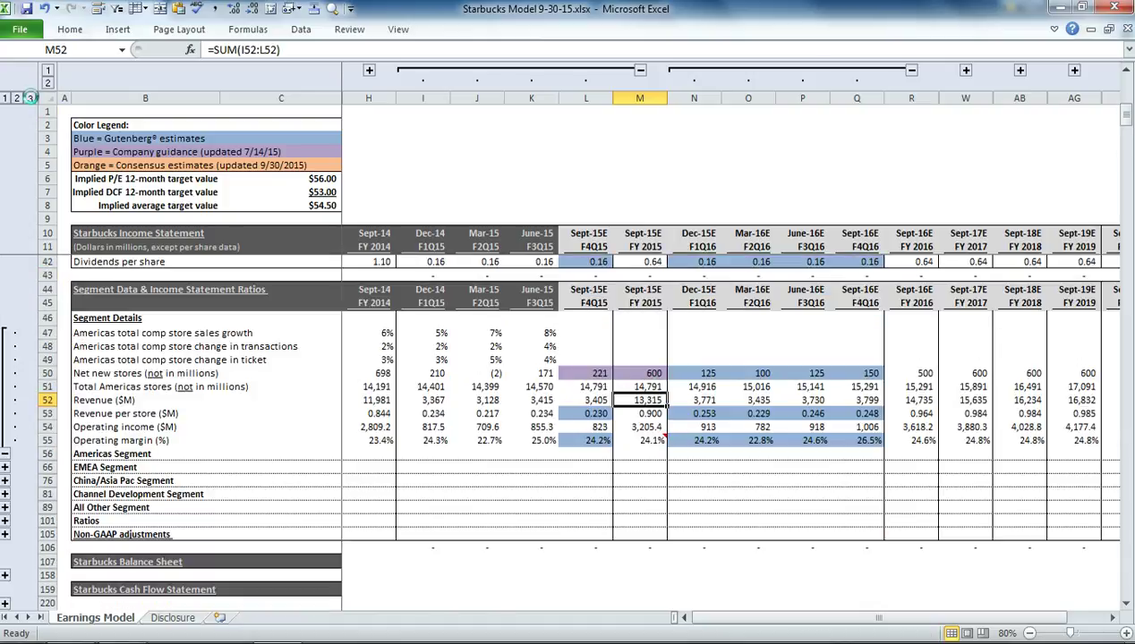
Expand all grouped rows to the third outline level and return to the beginning of the income statement.
click(28, 98)
drag(1124, 136, 1128, 79)
Trace the F4Q15 total revenues formula in L15 to the segment revenue cells it references.
mouse_move(630, 307)
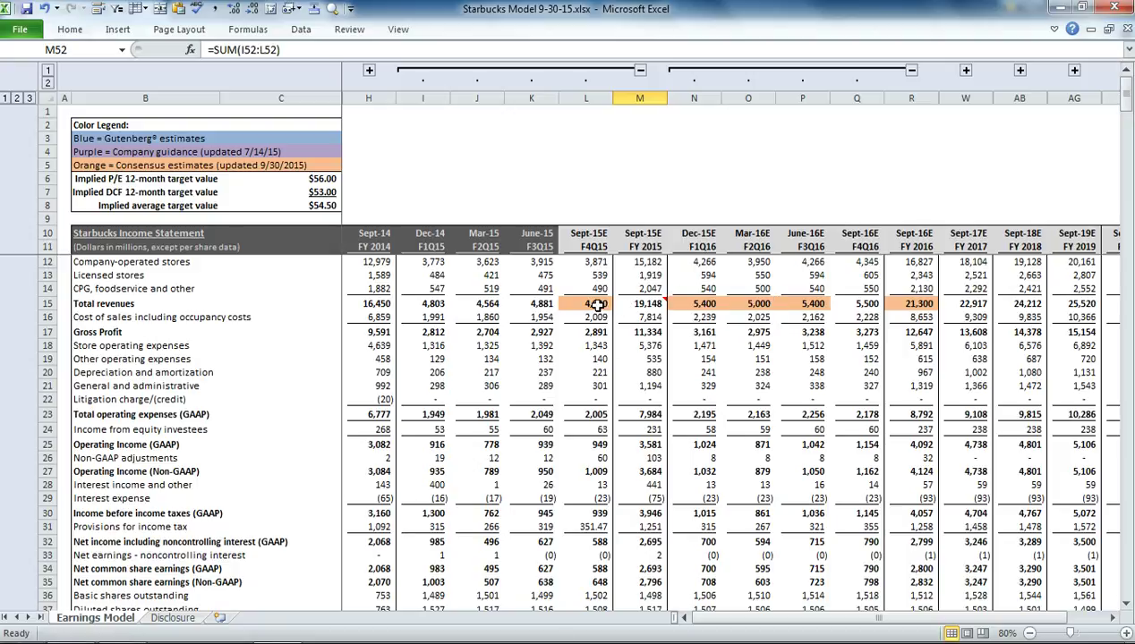
click(597, 305)
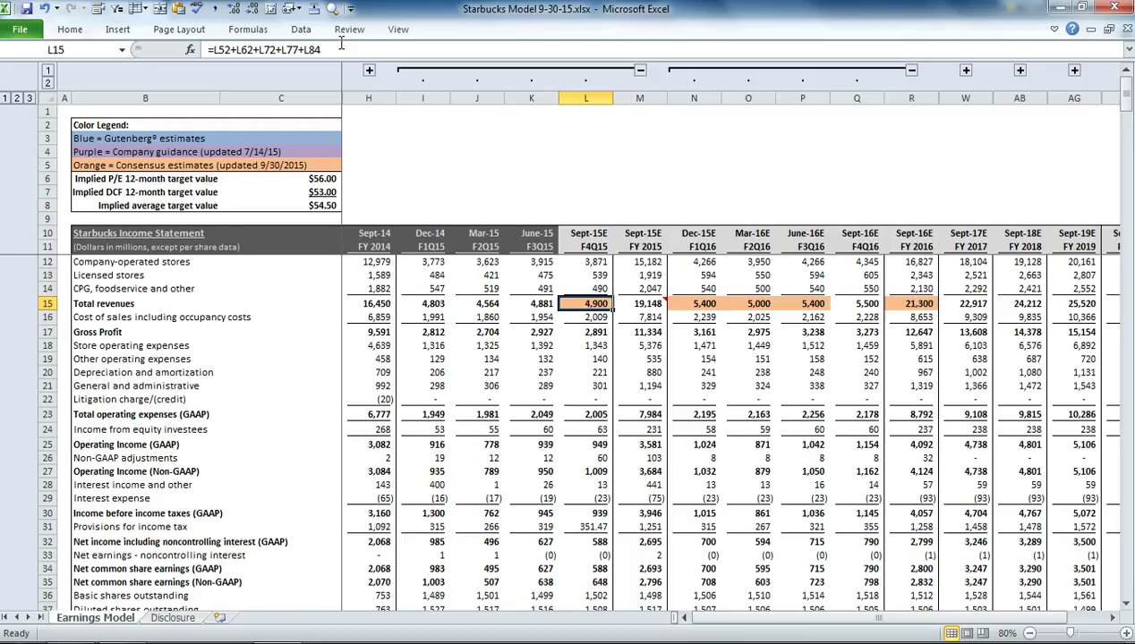
click(322, 50)
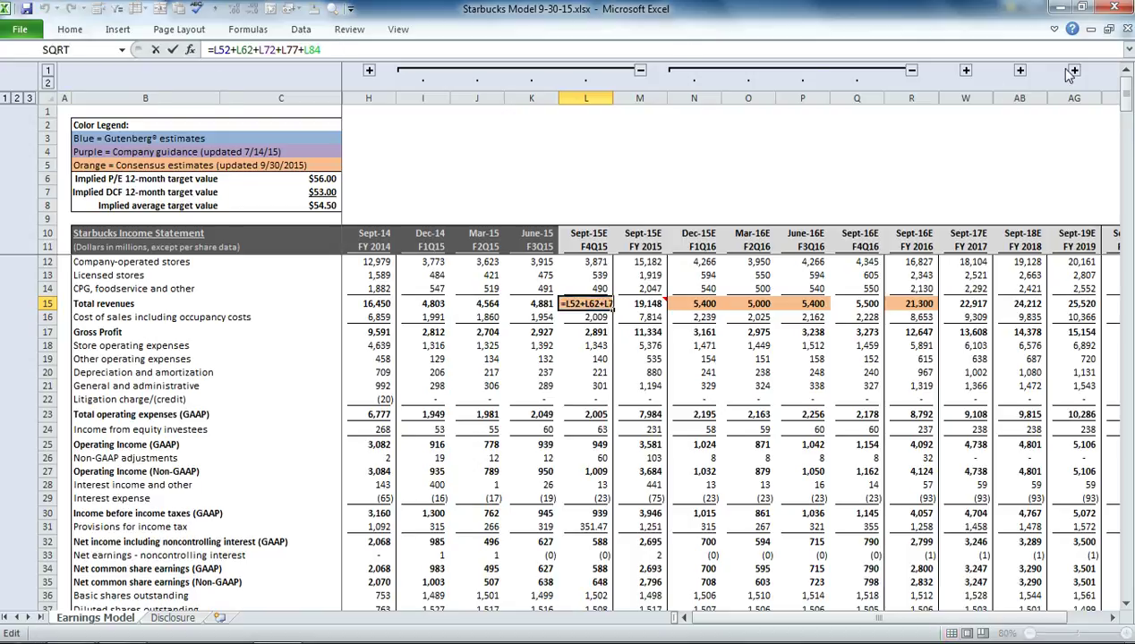
drag(1129, 89, 1124, 151)
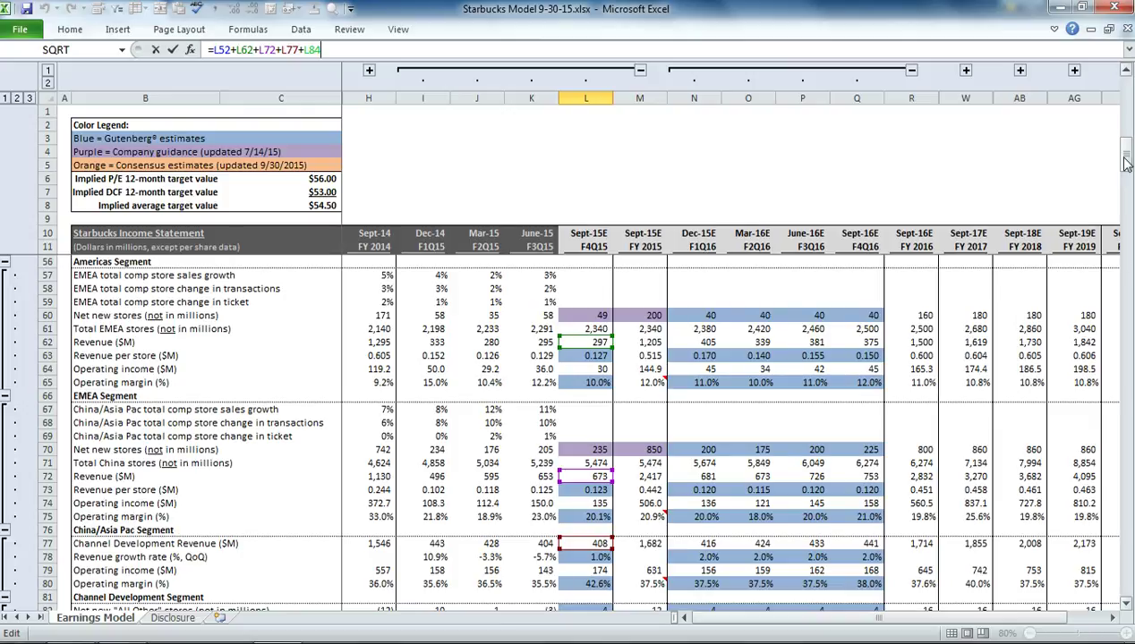
drag(1124, 159, 1125, 176)
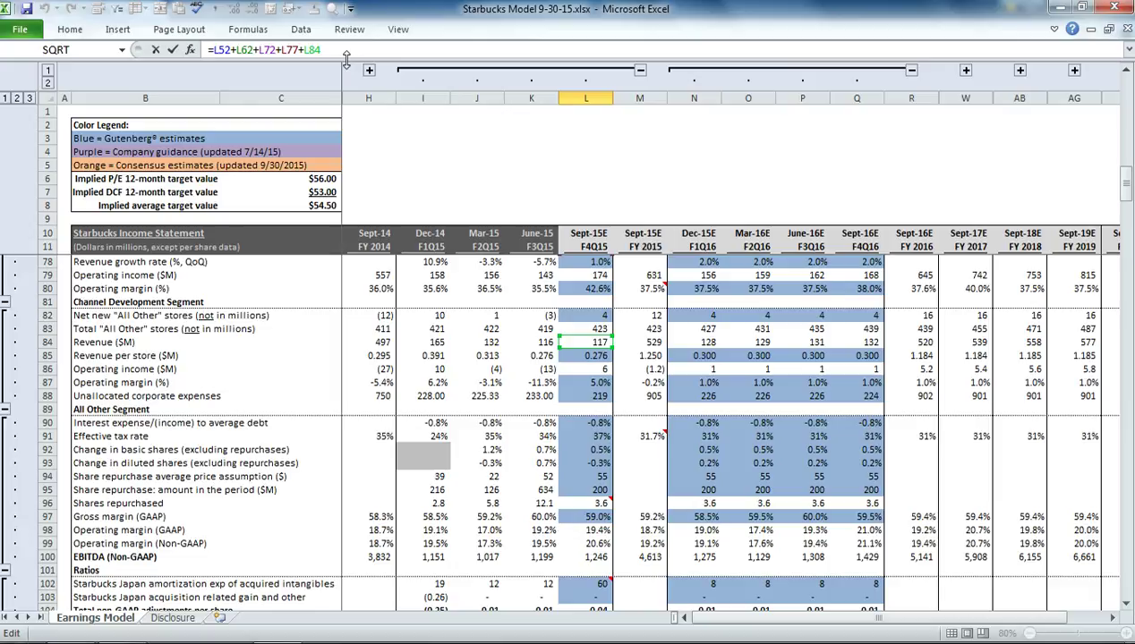
key(Return)
scroll(568, 332, up, 1)
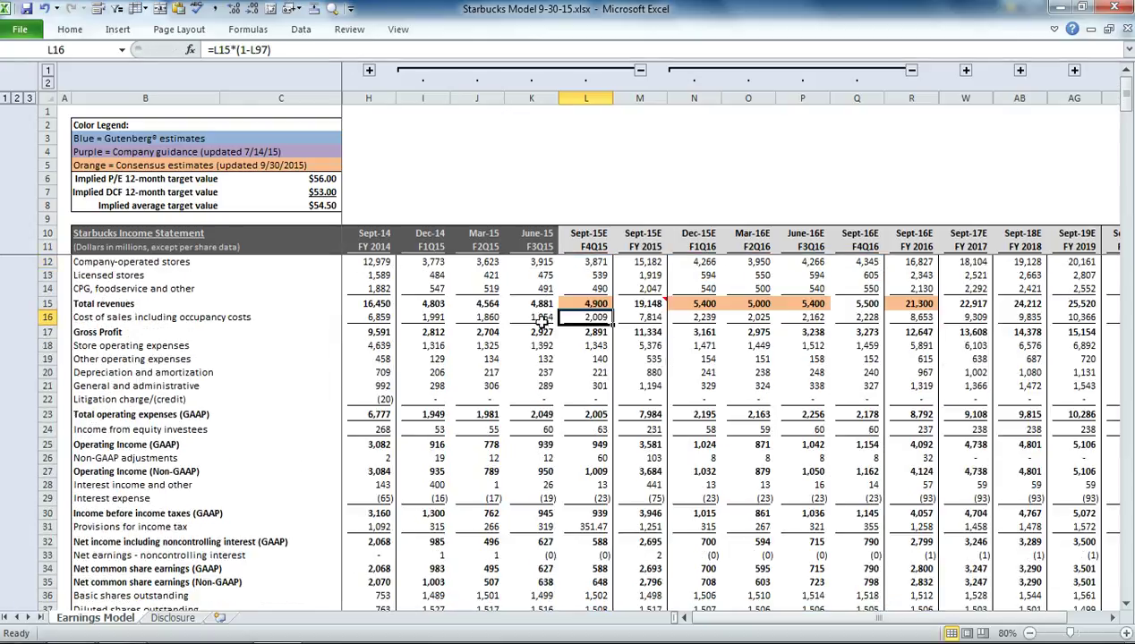
Inspect the F4Q15 formulas for company-operated stores, licensed stores, CPG and cost of sales in L12 through L16.
click(587, 264)
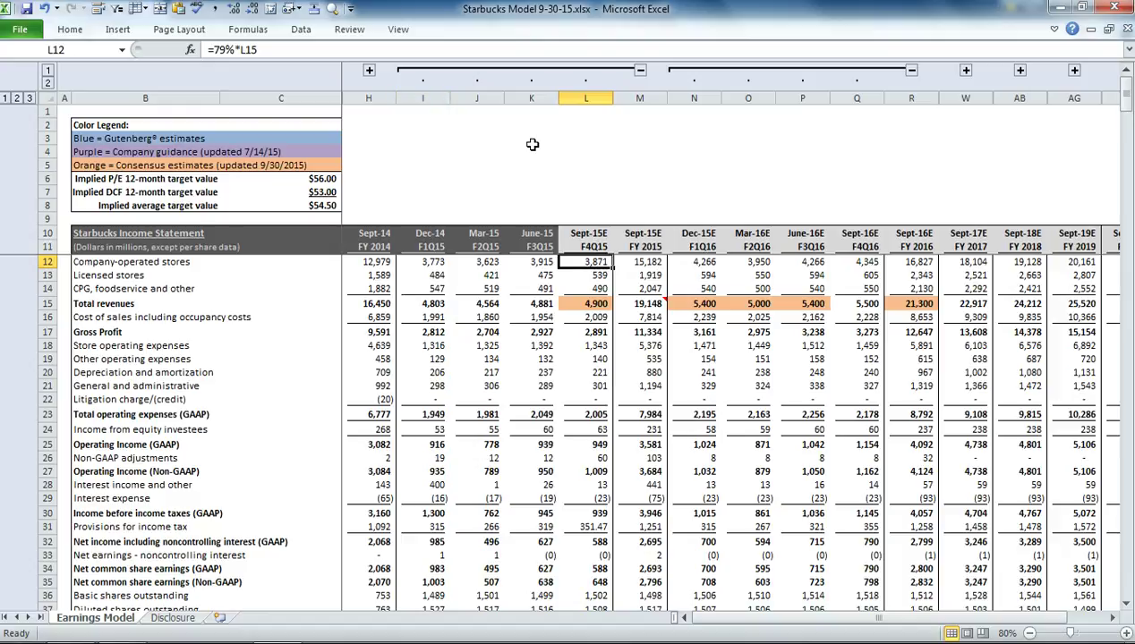
key(Down)
key(Down)
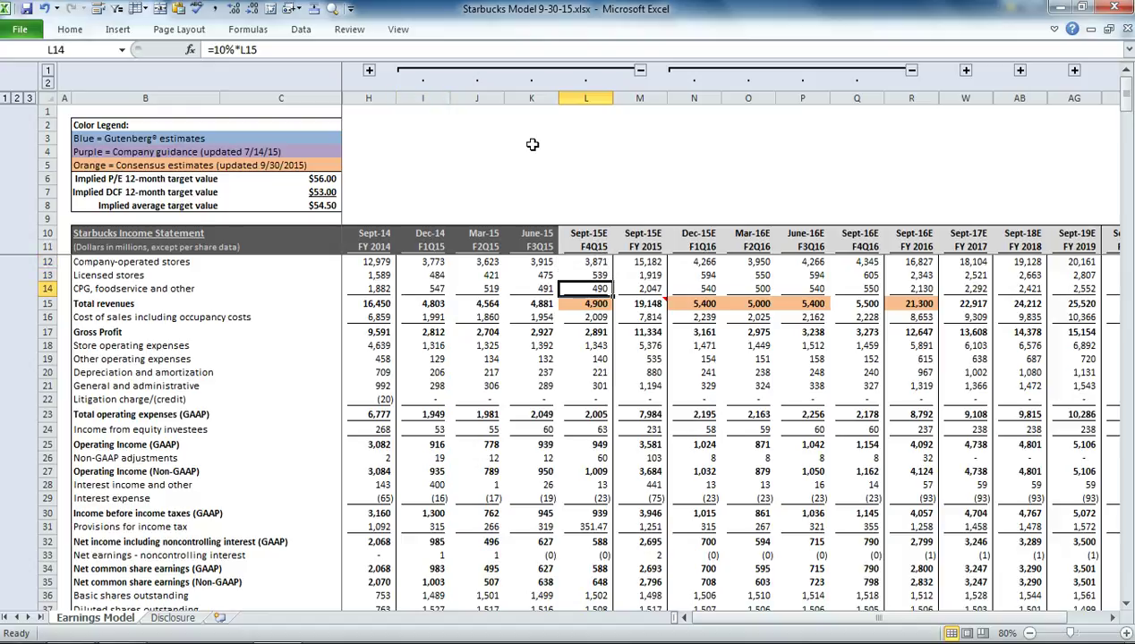
key(Down)
key(Down)
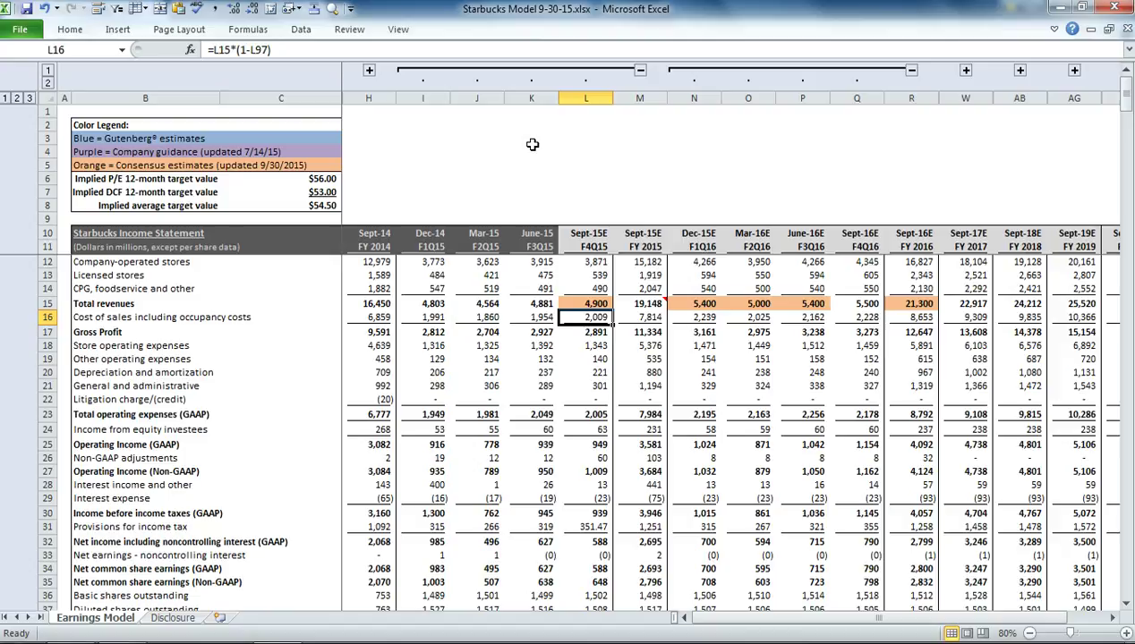
Examine the F4Q15 gross profit formula in L17 and the cells it references.
click(602, 333)
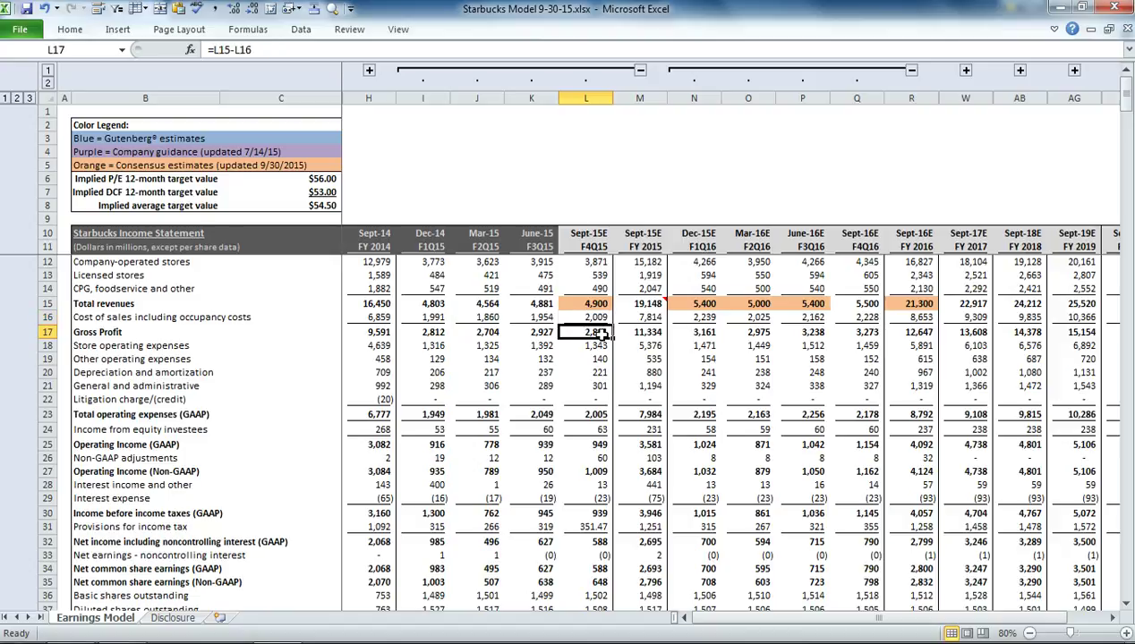
click(273, 51)
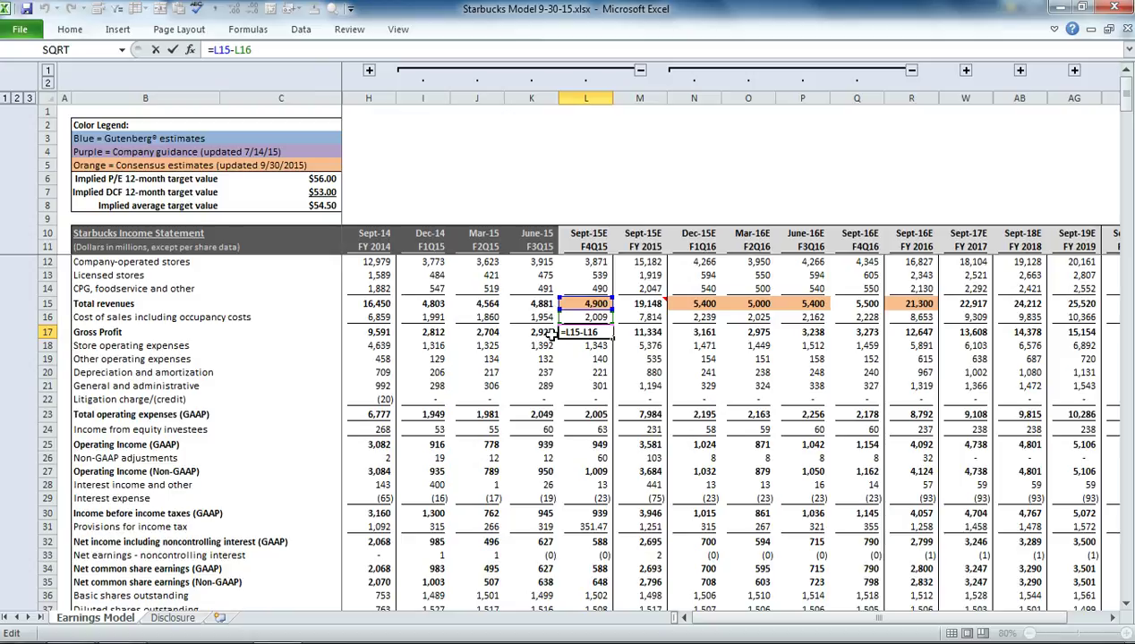
key(Return)
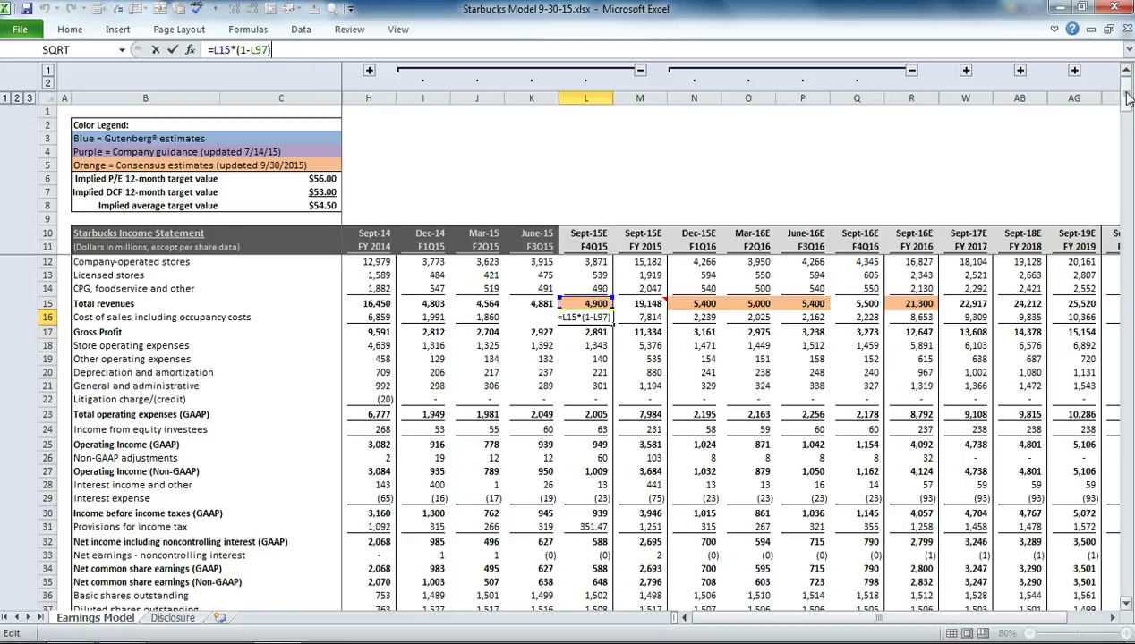
Trace the F4Q15 cost of sales formula in L16 to the gross margin assumption in L97.
drag(1128, 98, 1101, 191)
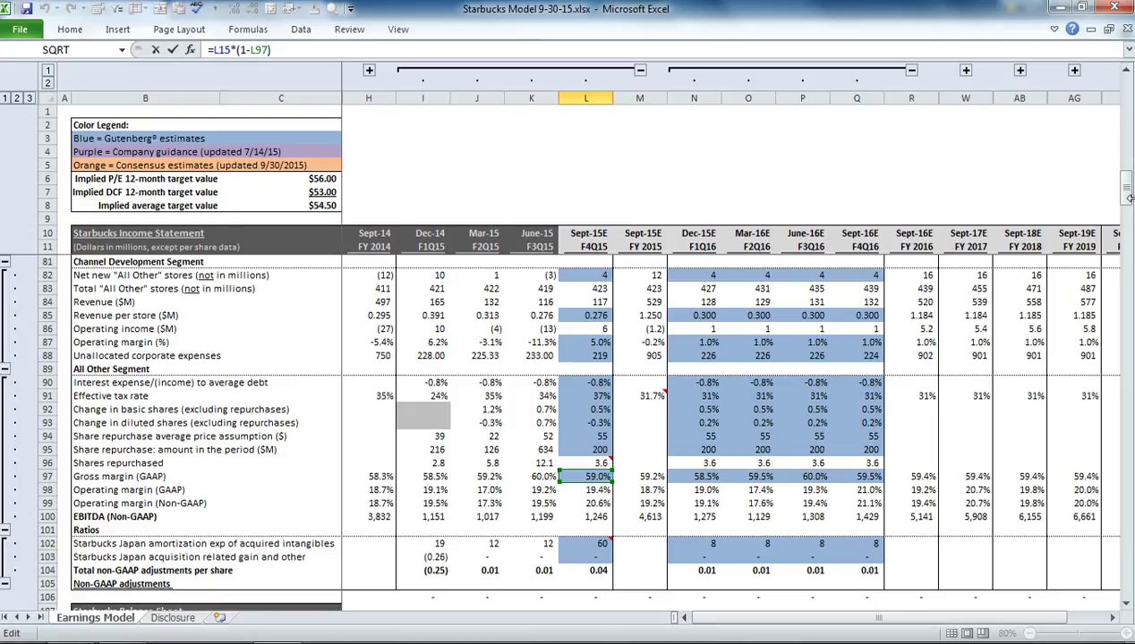
drag(1124, 190, 1129, 51)
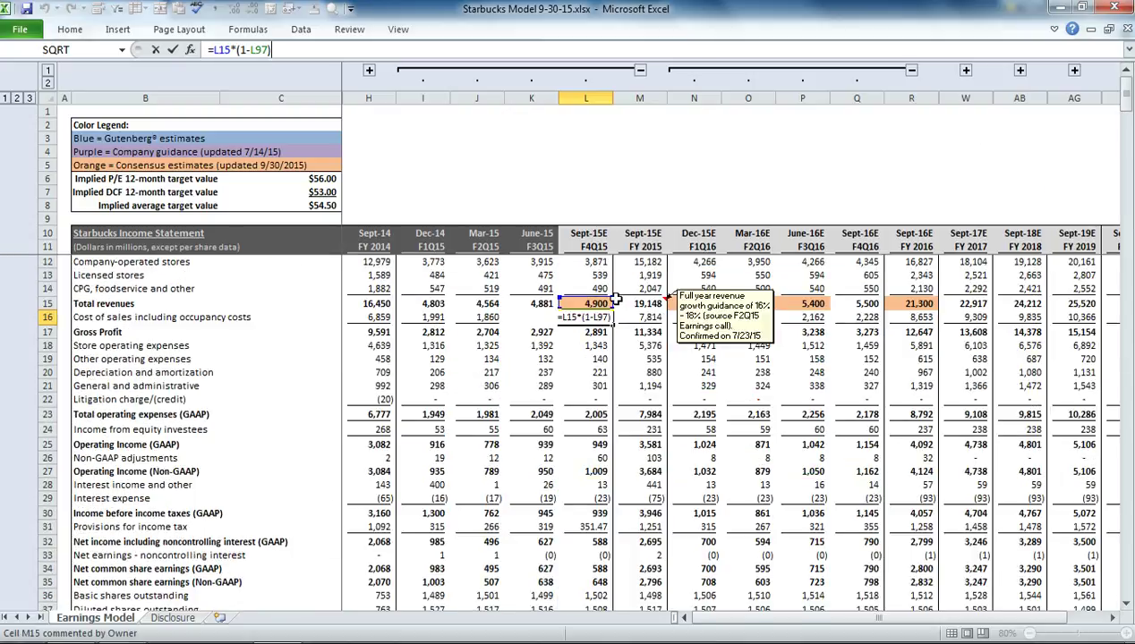
key(Return)
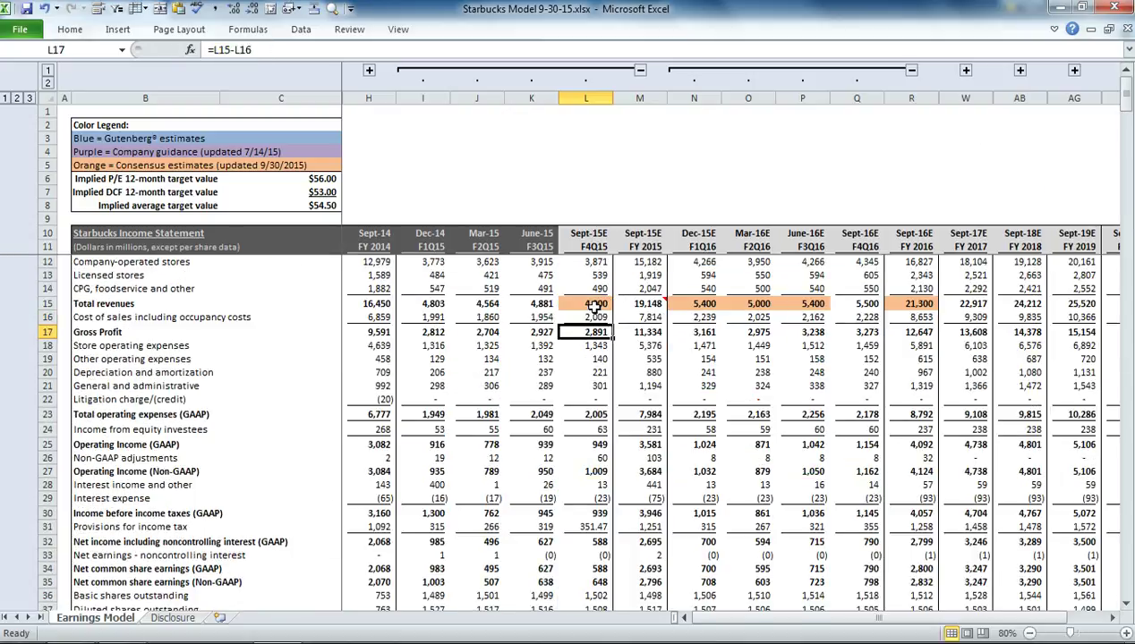
Trace the F4Q15 total operating expenses formula in L23 to the segment revenue and operating income cells.
key(Down)
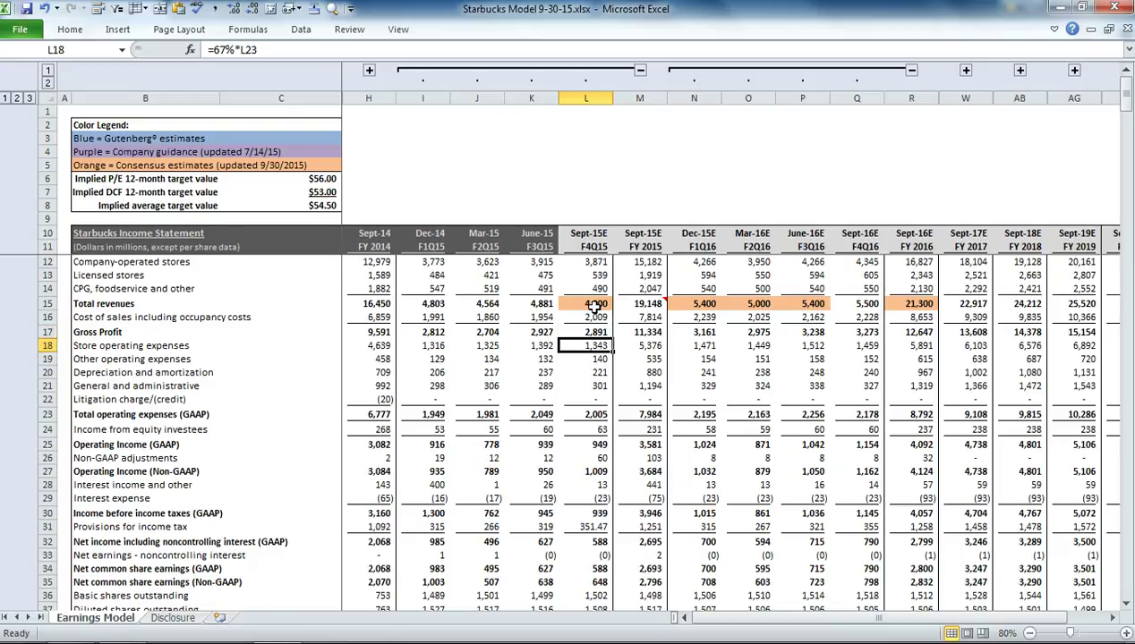
click(591, 414)
double_click(590, 413)
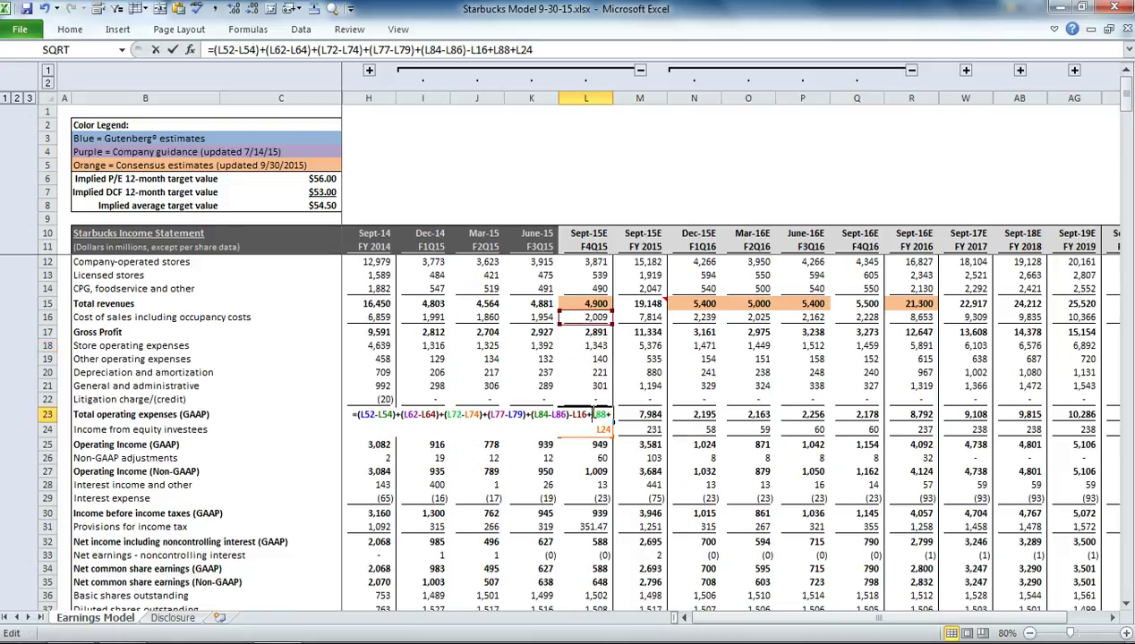
drag(1127, 105, 1128, 143)
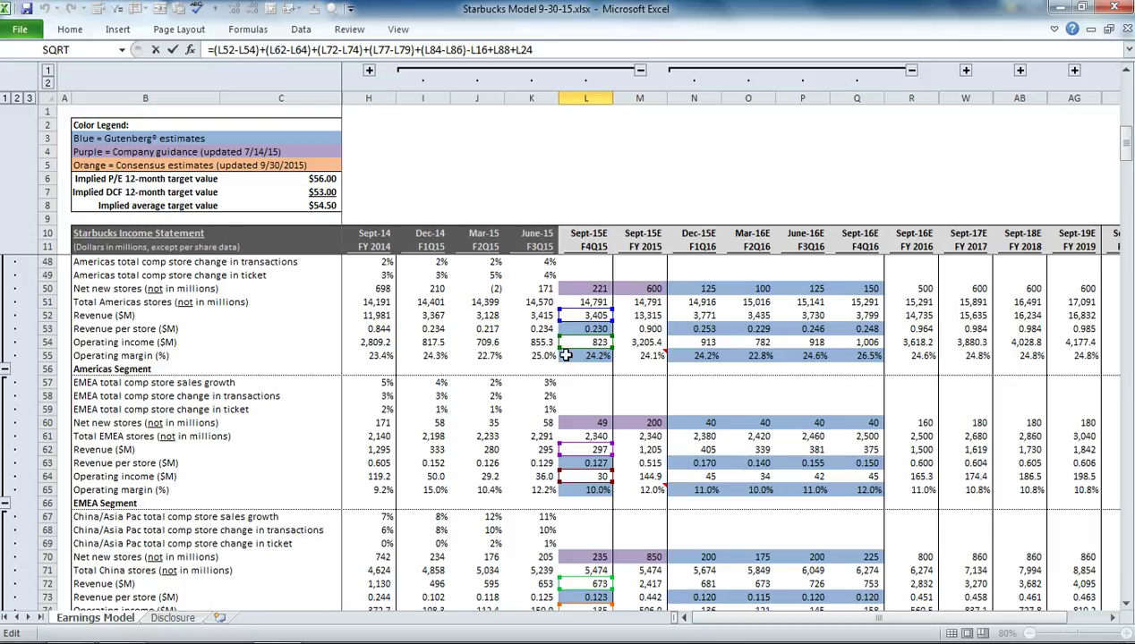
click(550, 50)
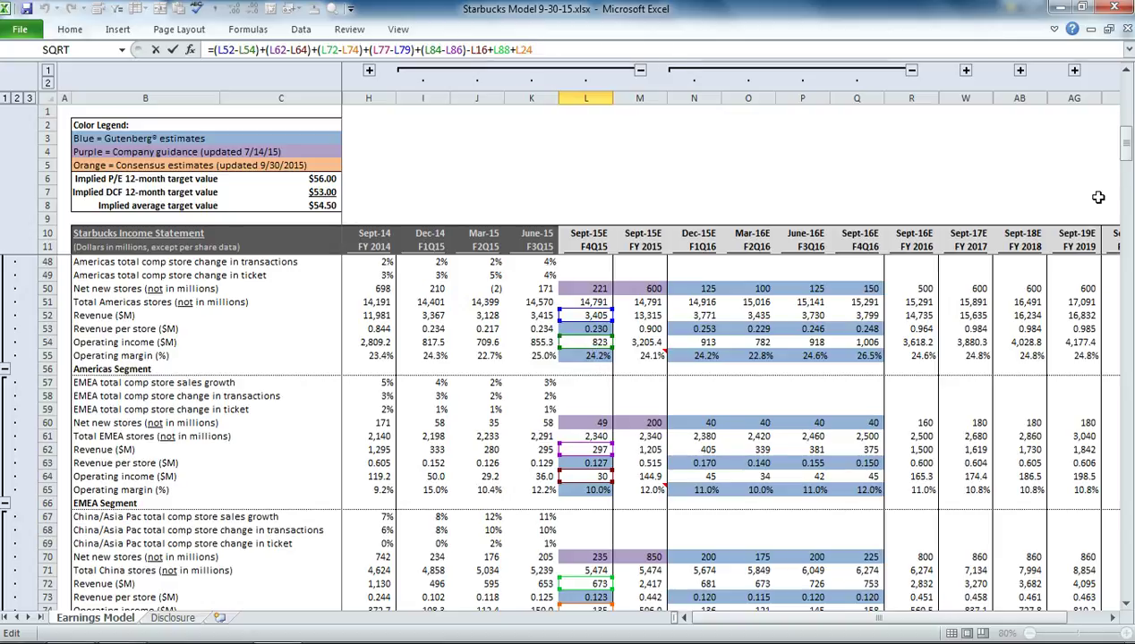
drag(1129, 150, 1111, 69)
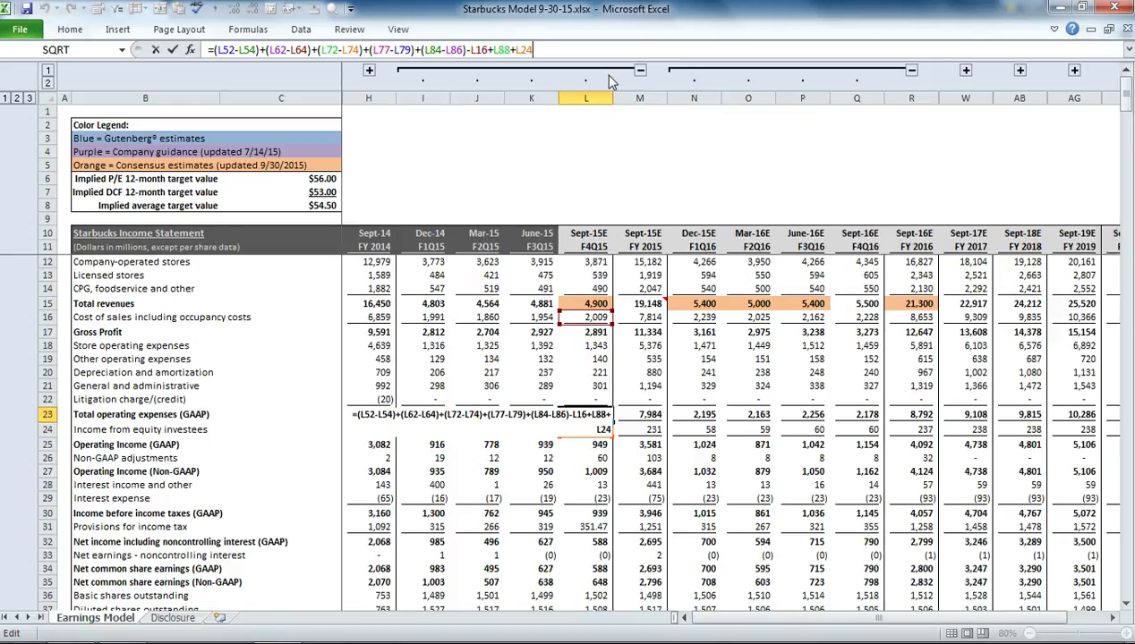
key(Return)
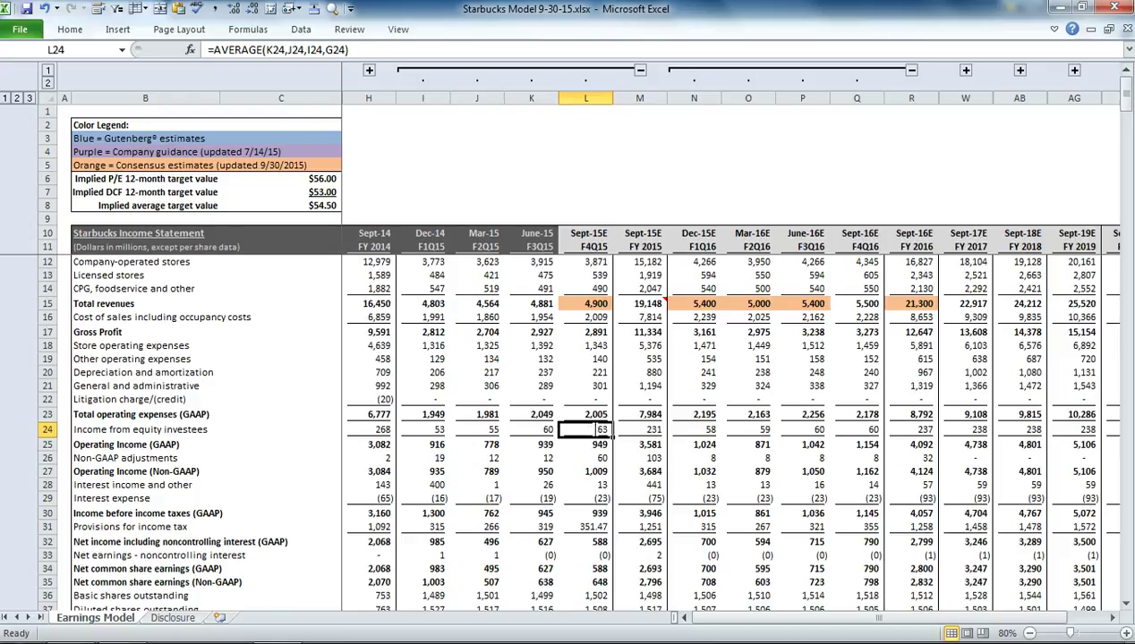
Examine the F4Q15 formulas for income from equity investees in L24 and GAAP operating income in L25.
double_click(600, 430)
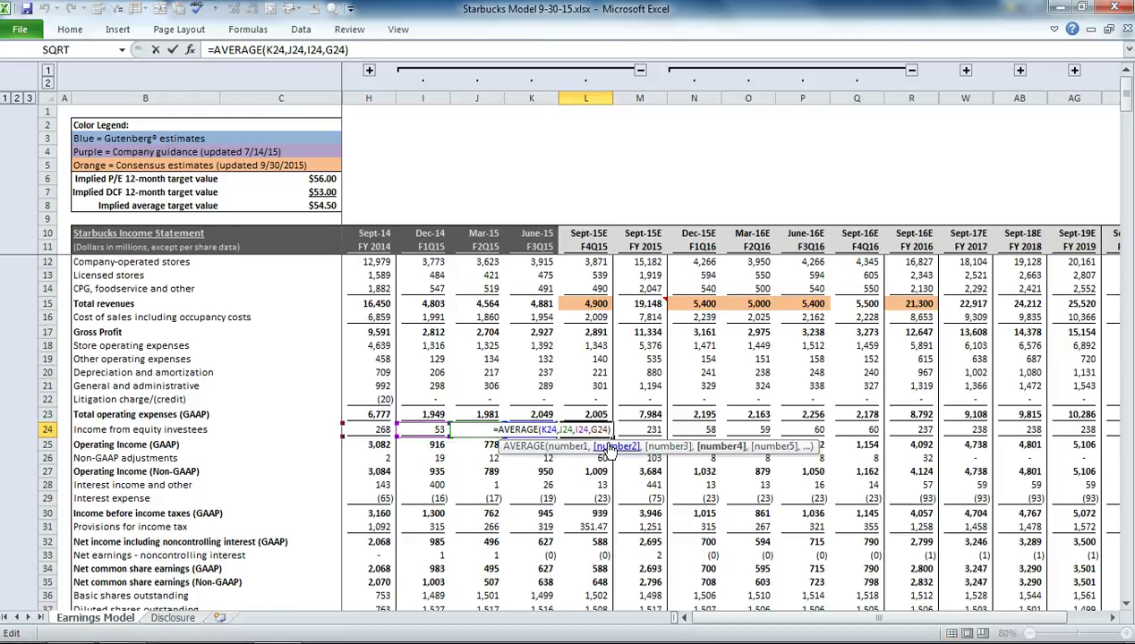
key(Return)
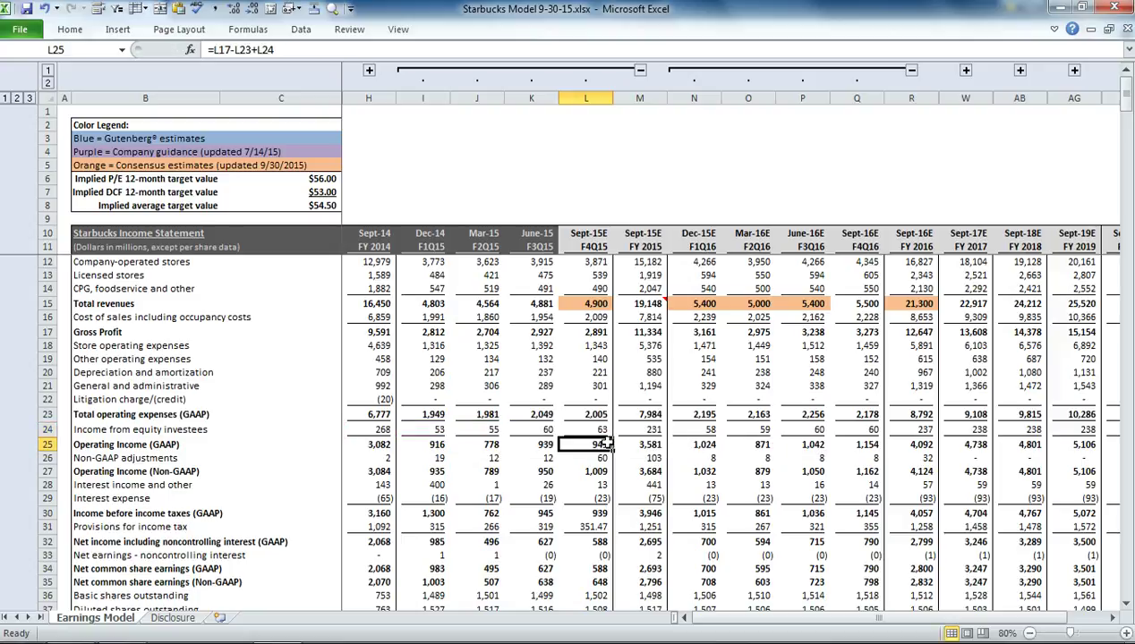
scroll(611, 442, down, 1)
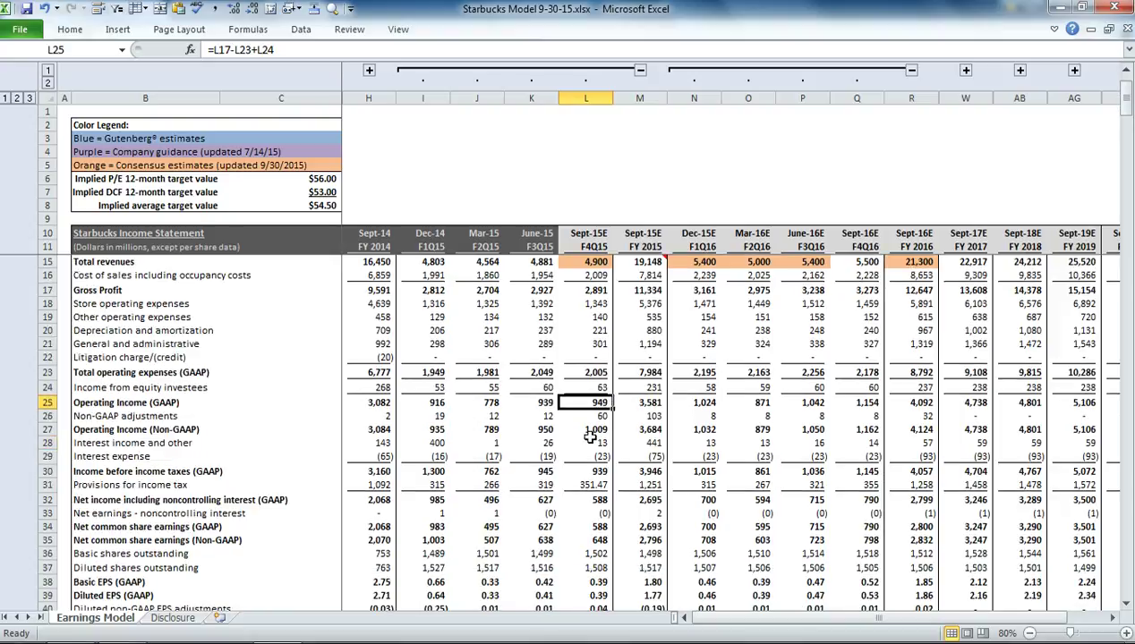
scroll(590, 438, down, 1)
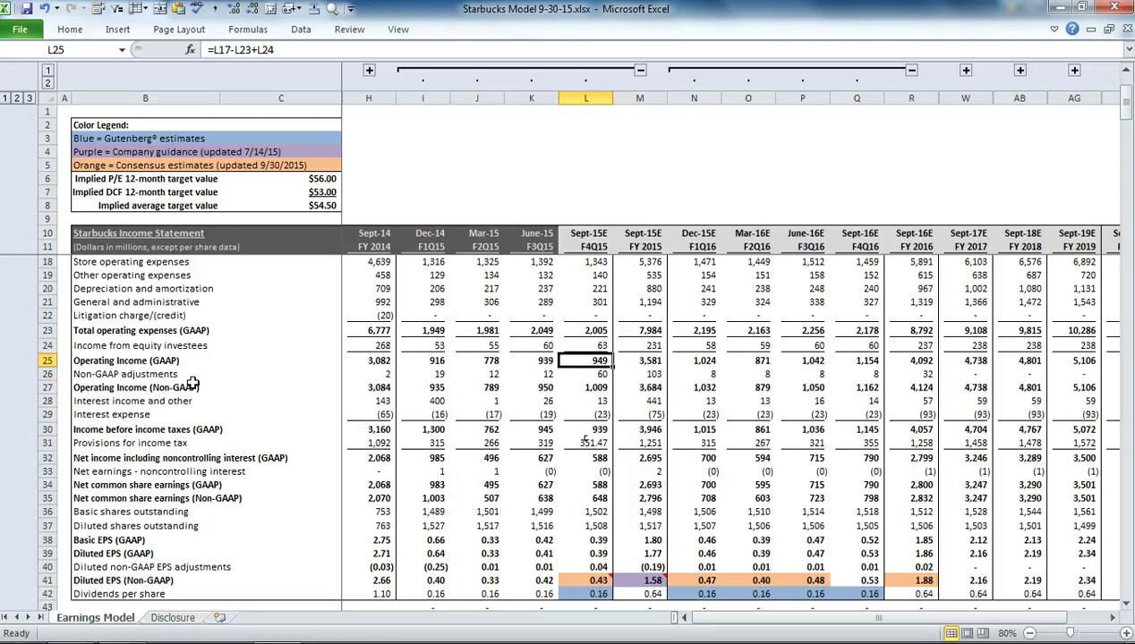
Trace the F4Q15 non-GAAP adjustments formula in L26 to the Starbucks Japan amortization expense in L102.
click(593, 374)
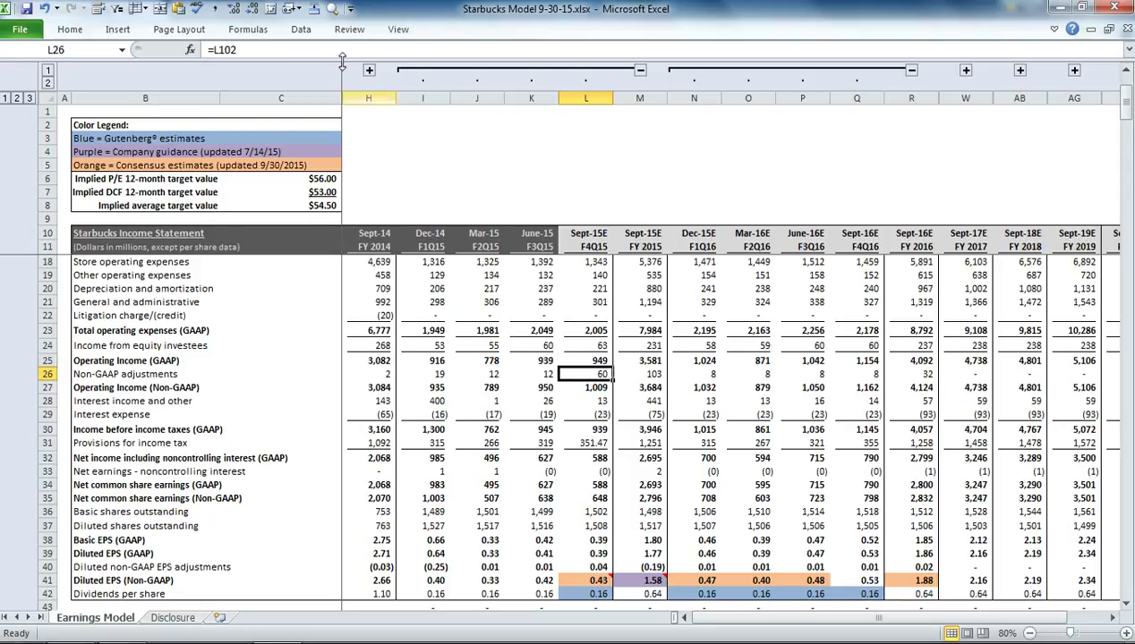
key(F2)
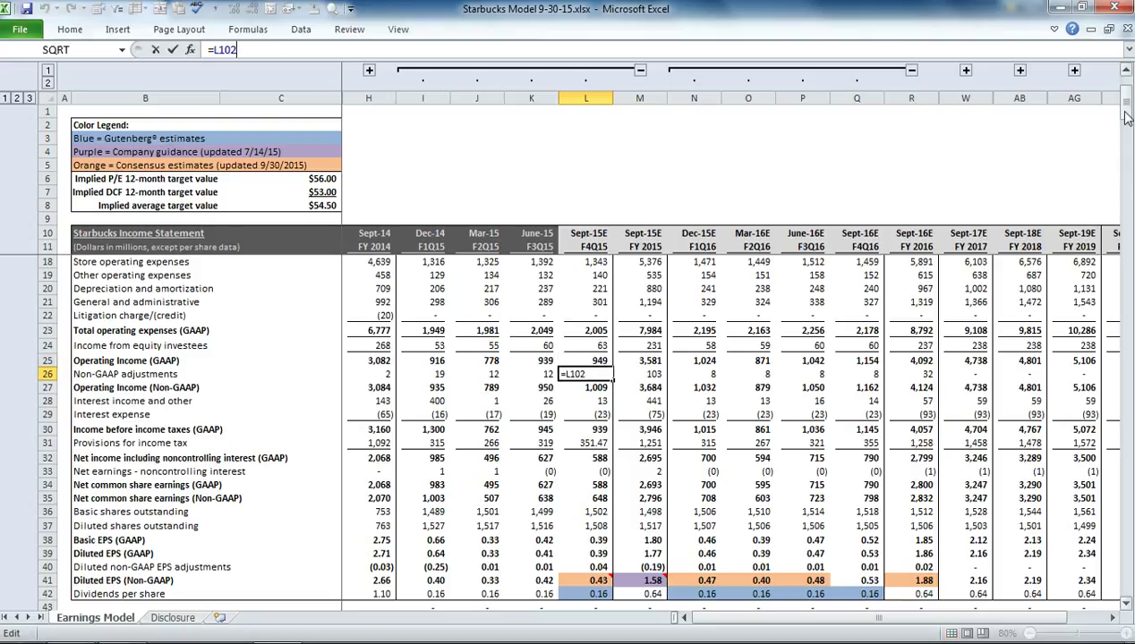
drag(1119, 113, 1119, 110)
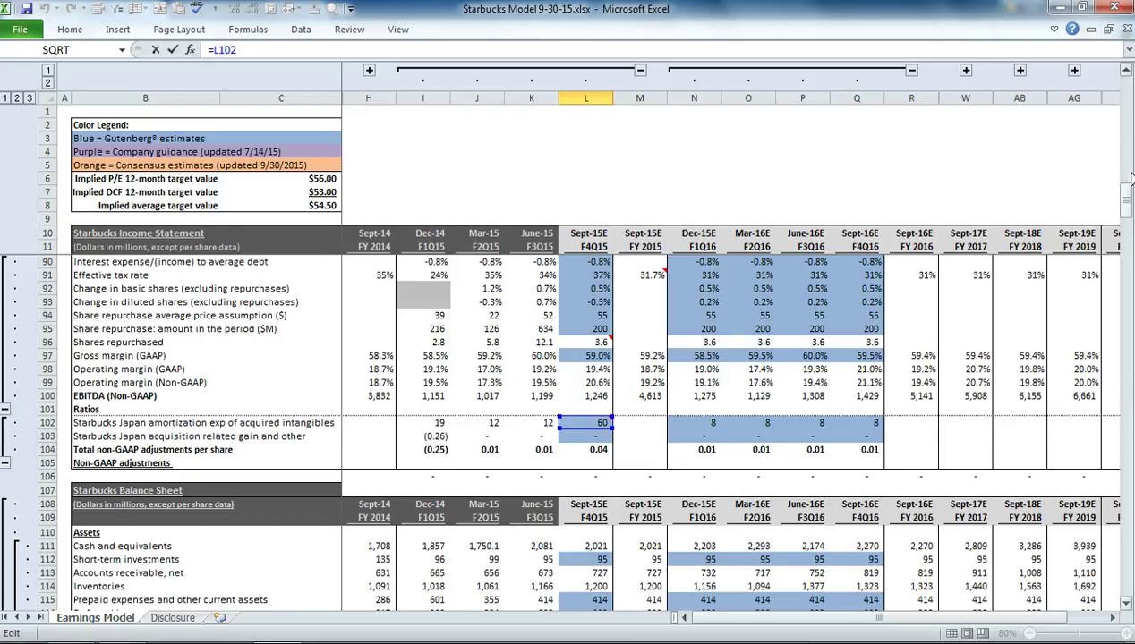
drag(1127, 183, 1129, 84)
key(Return)
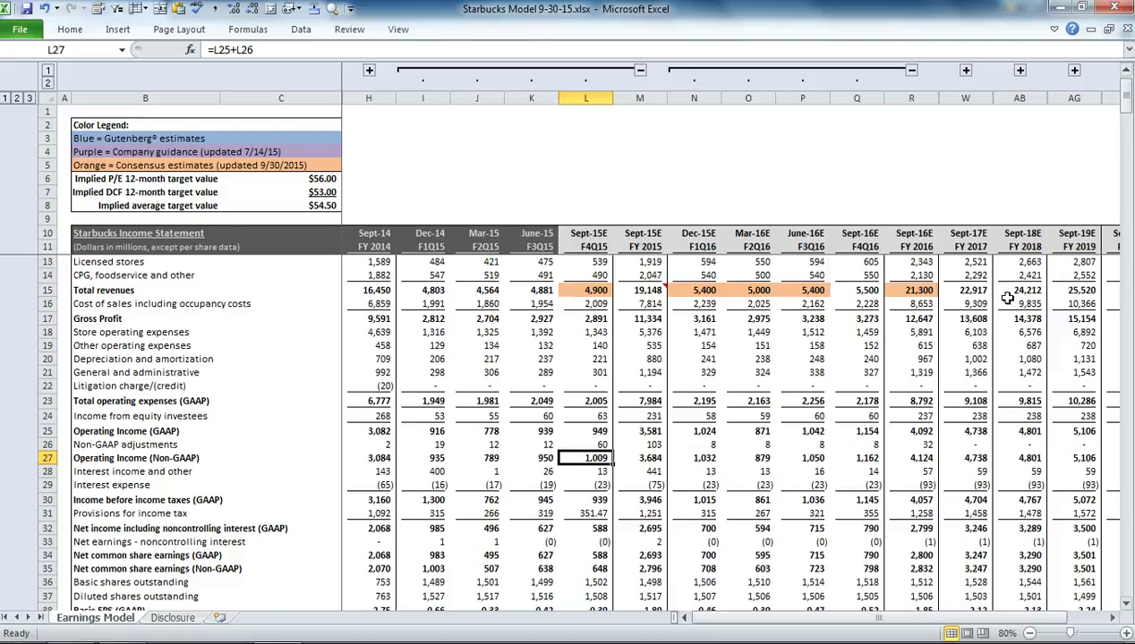
Examine the F4Q15 formulas for interest income and other in L28 and interest expense in L29.
click(594, 472)
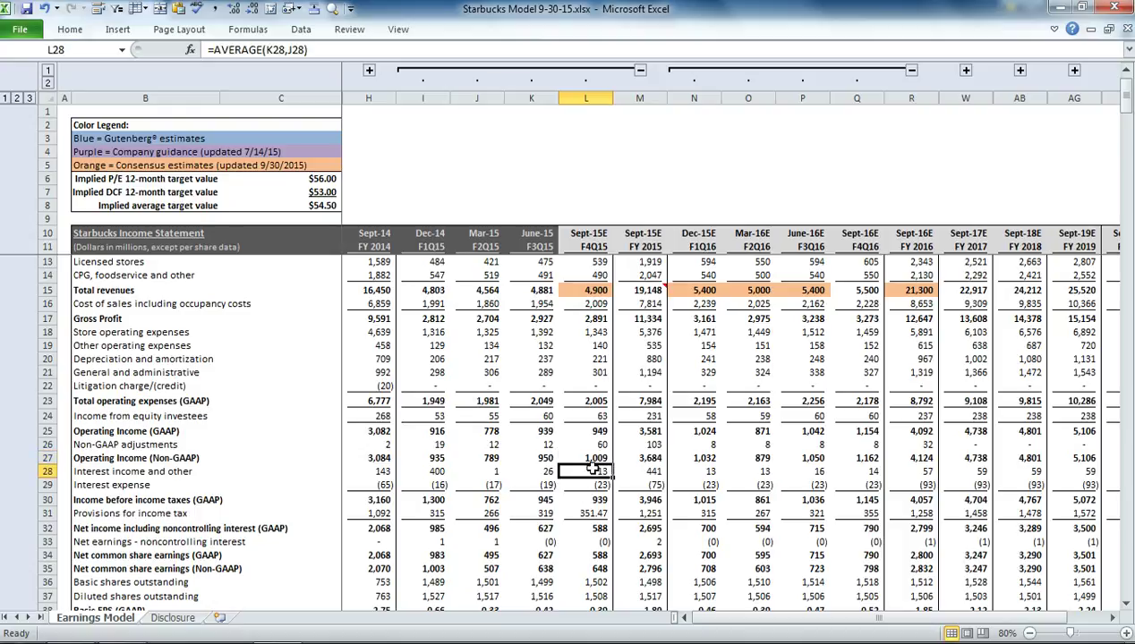
double_click(592, 469)
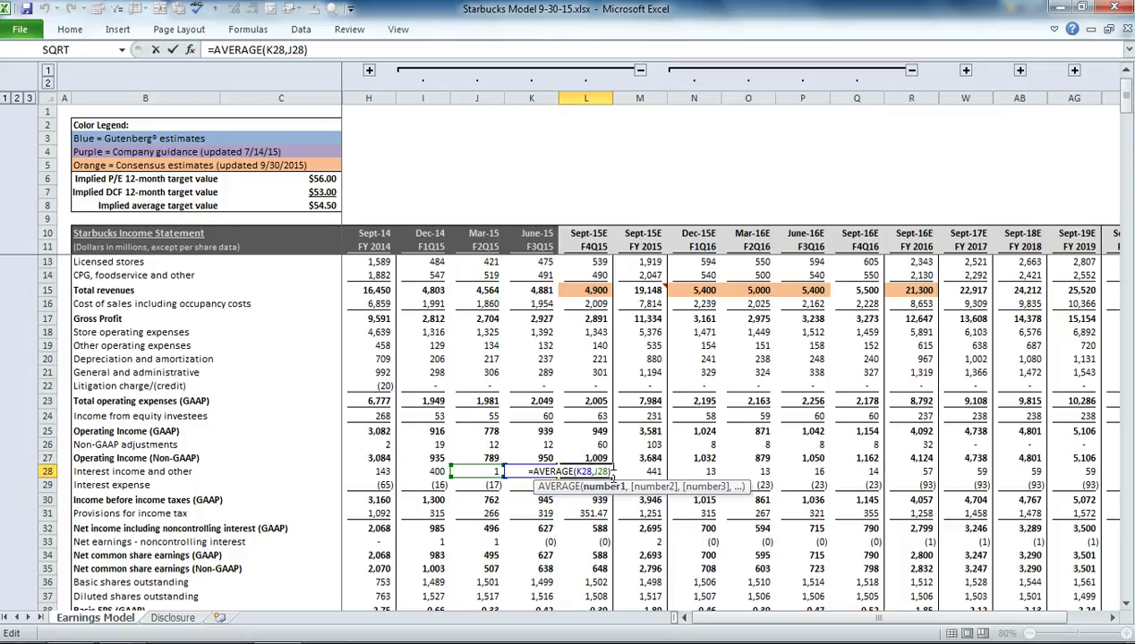
key(Return)
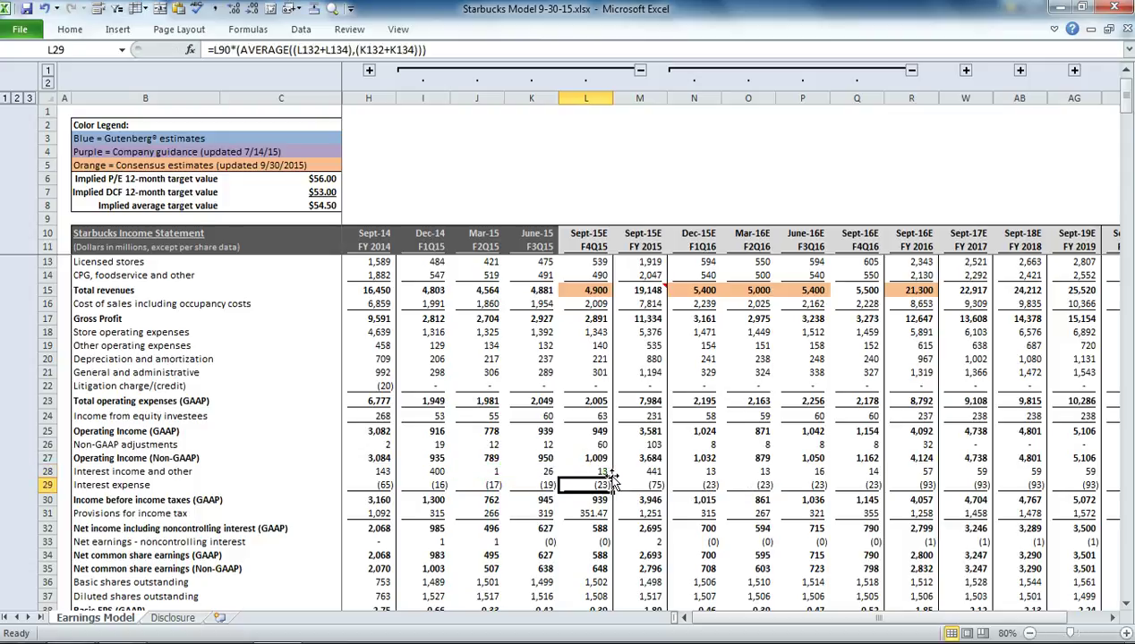
click(460, 49)
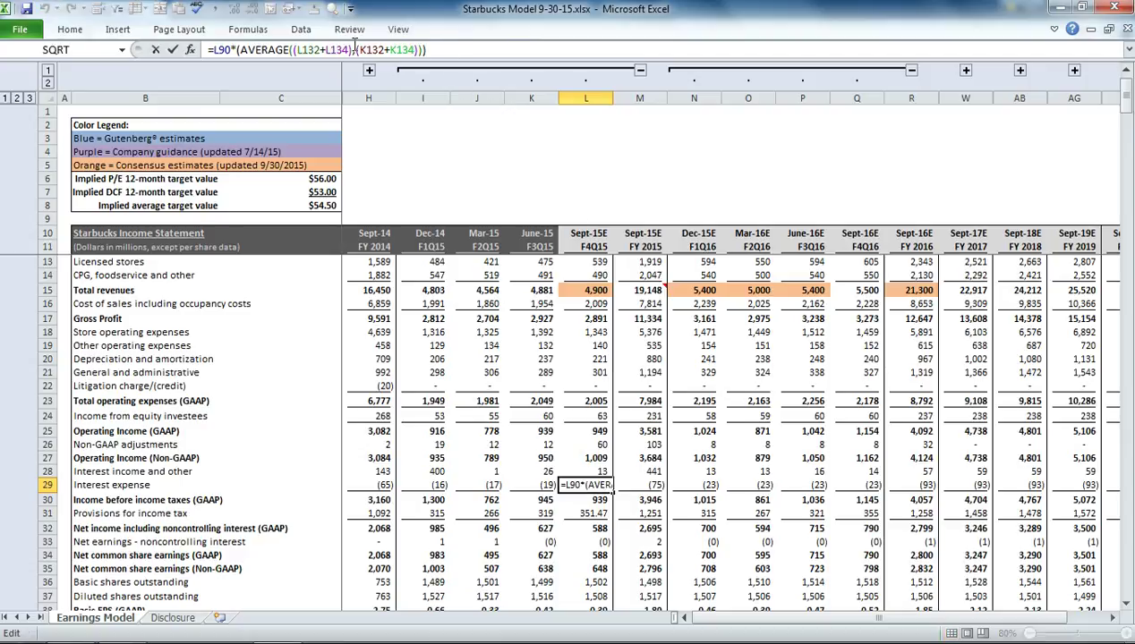
key(Return)
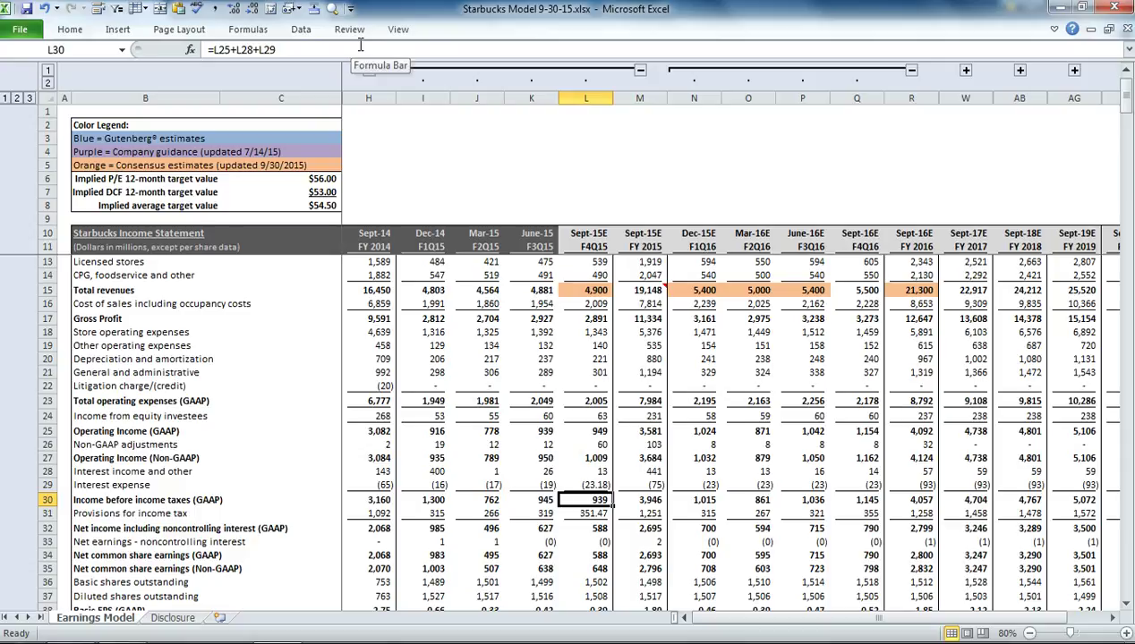
Examine the F4Q15 formulas for income tax provisions in L31, net income in L32 and non-GAAP net common share earnings in L35.
key(Down)
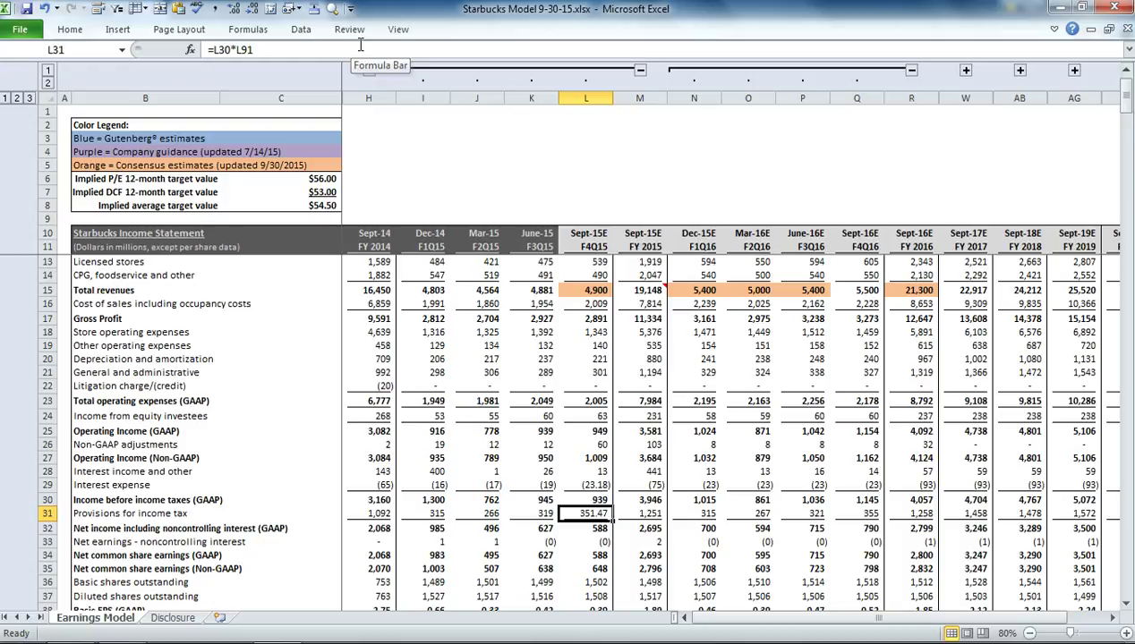
key(Down)
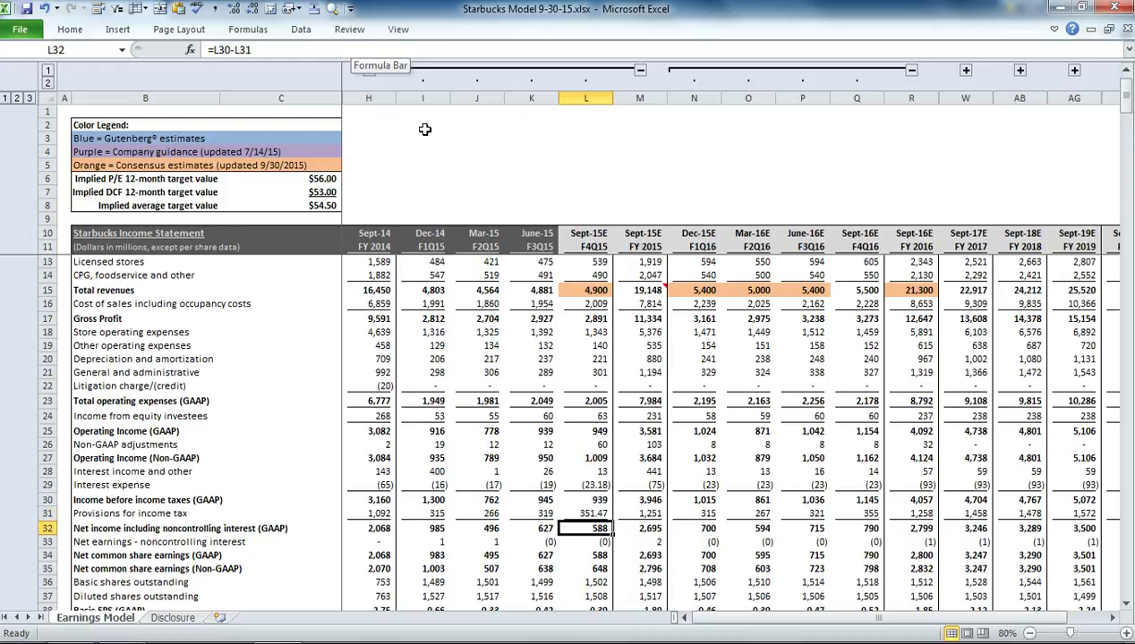
scroll(562, 514, down, 2)
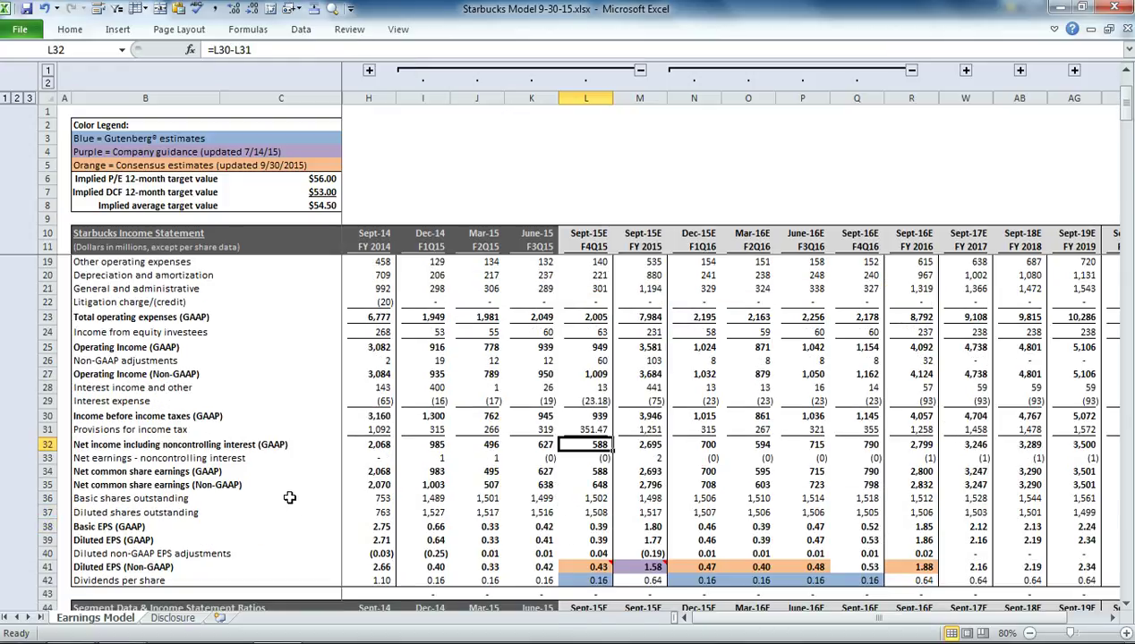
click(576, 484)
double_click(580, 485)
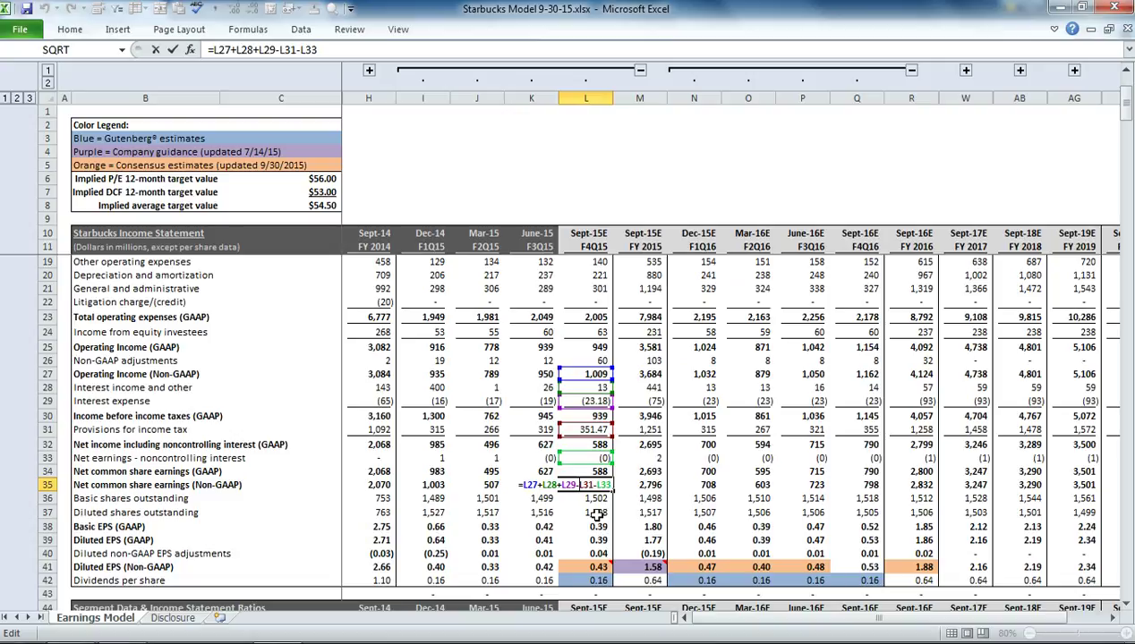
key(Return)
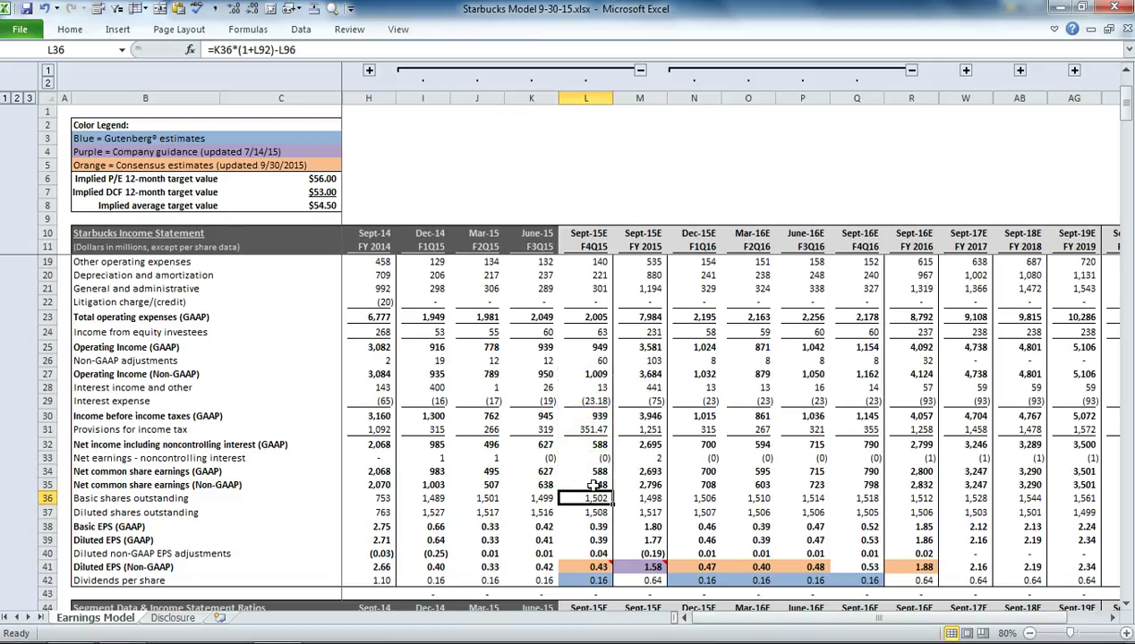
Examine the F4Q15 non-GAAP diluted EPS formula in L41 and read the cell's guidance comment.
mouse_move(594, 569)
double_click(598, 565)
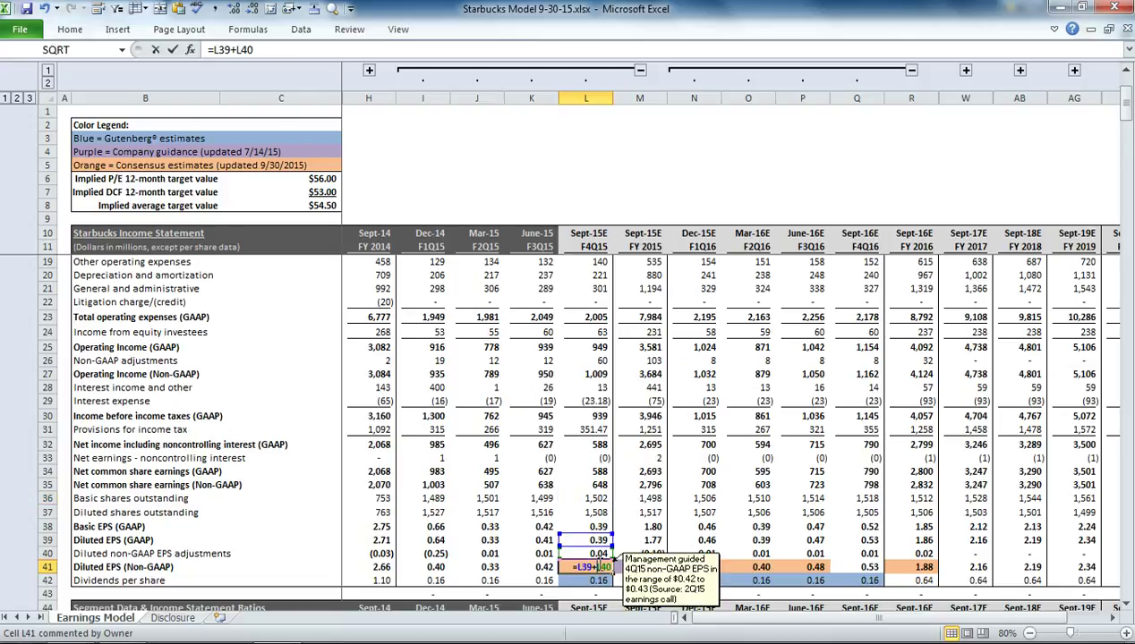
key(Return)
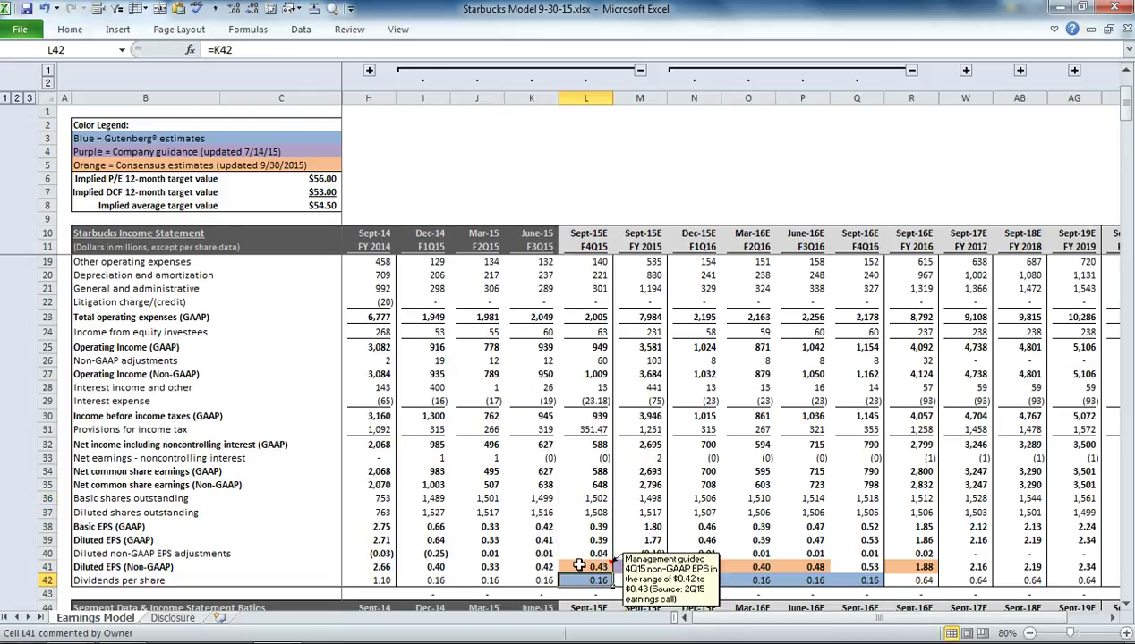
click(598, 566)
scroll(588, 575, down, 1)
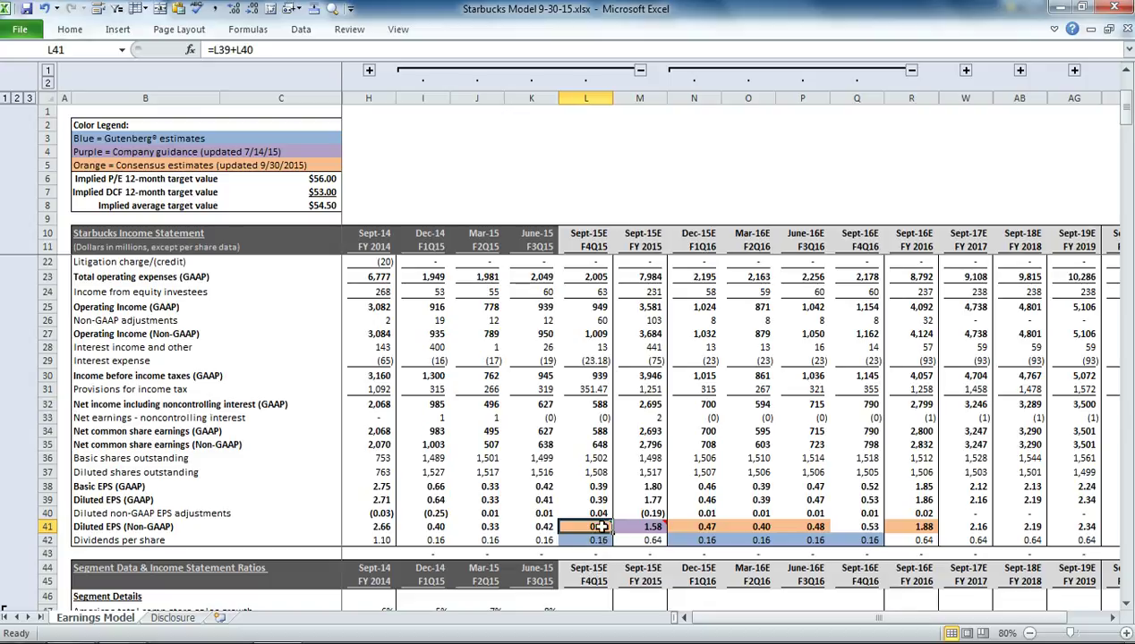
Examine the F4Q15 Americas segment assumptions for revenue per store in L53 and operating margin in L55.
mouse_move(598, 527)
scroll(584, 528, down, 2)
scroll(583, 531, down, 2)
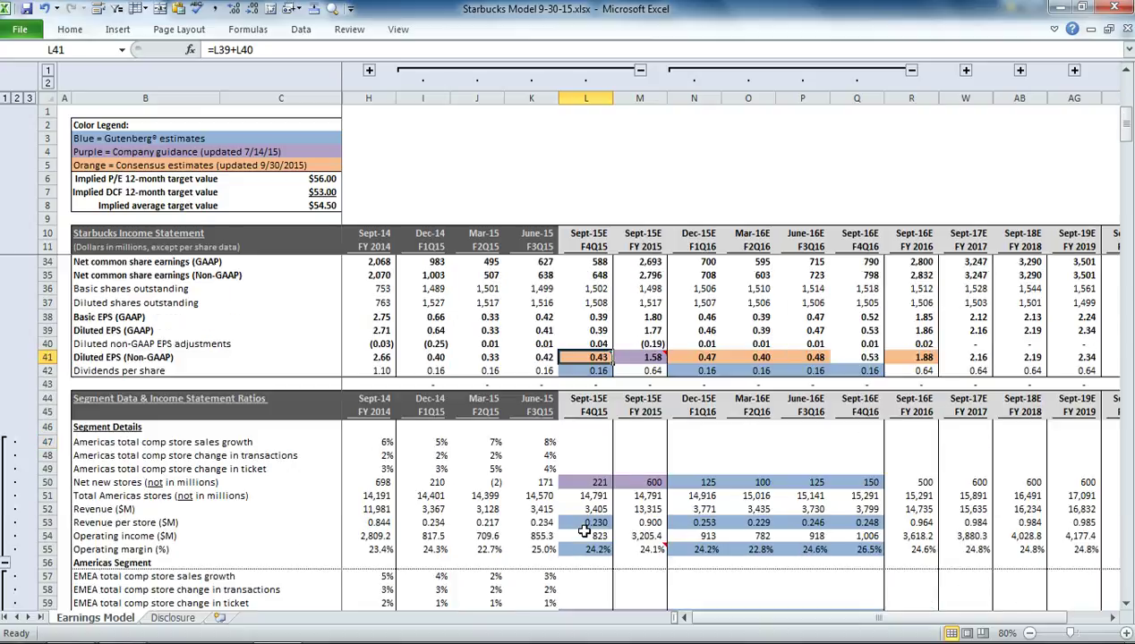
scroll(583, 532, down, 1)
scroll(583, 531, down, 1)
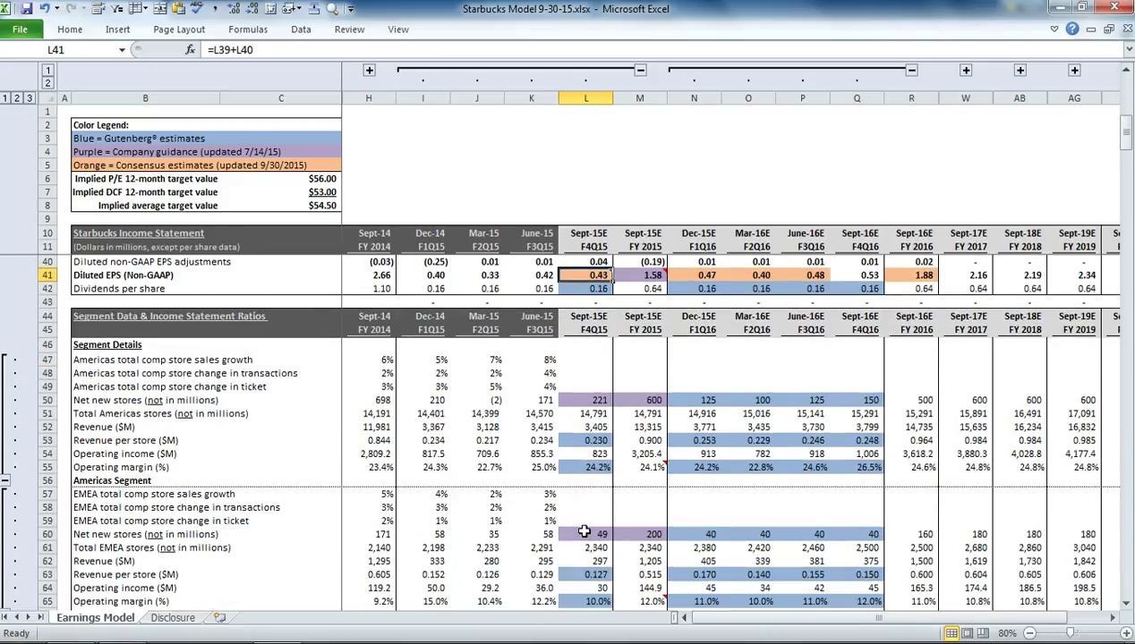
scroll(586, 530, down, 1)
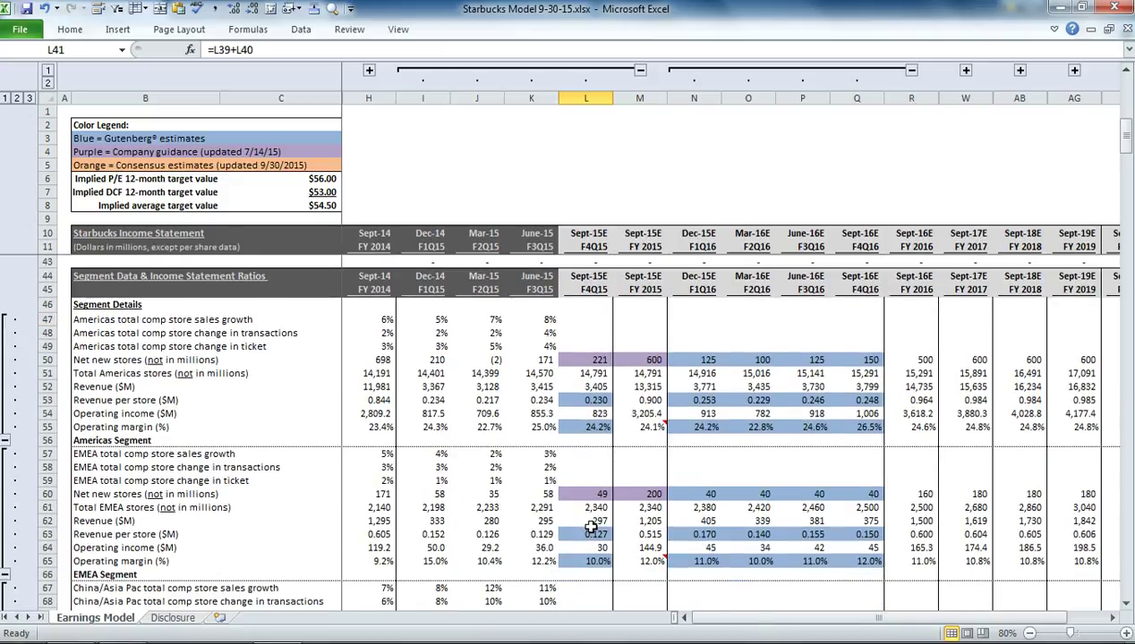
scroll(591, 527, down, 1)
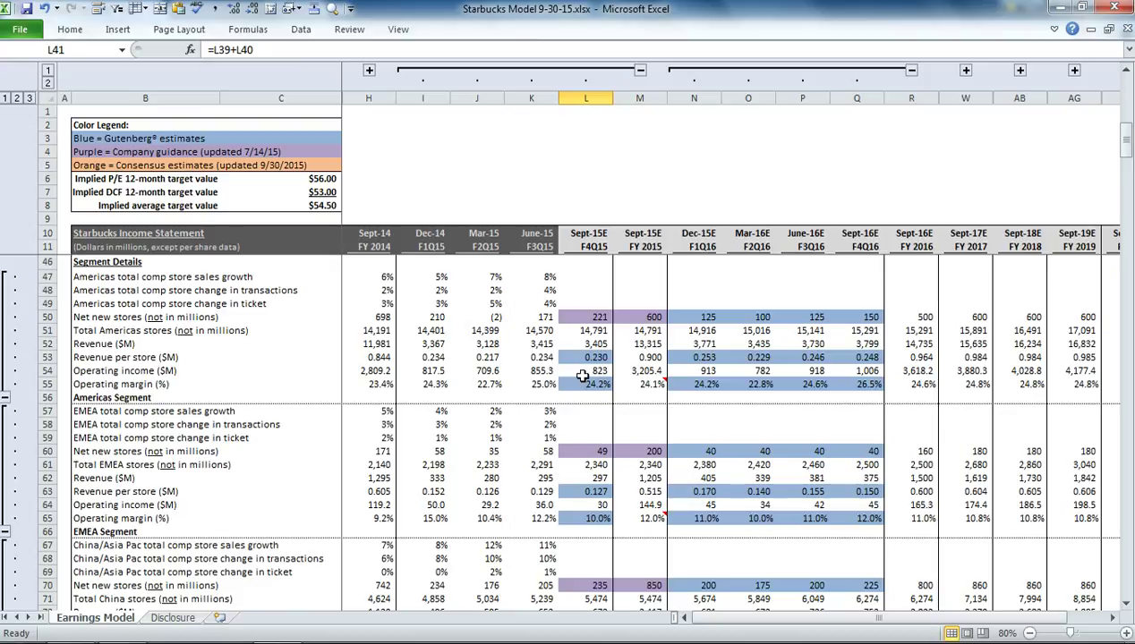
mouse_move(589, 358)
mouse_down()
mouse_move(588, 343)
mouse_move(596, 358)
mouse_up()
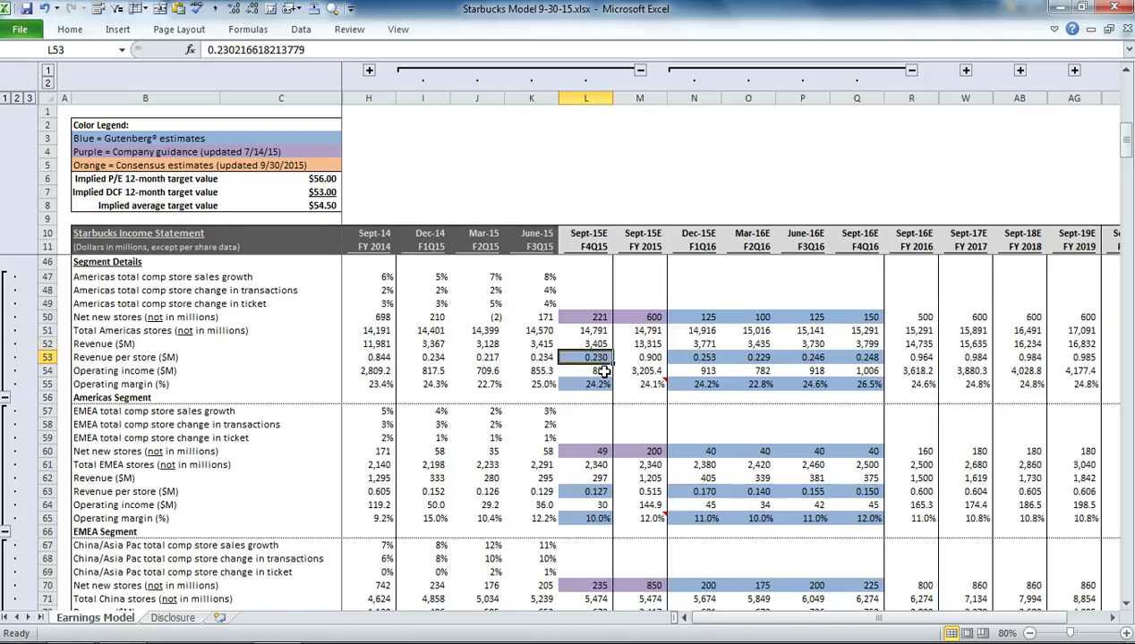
click(599, 384)
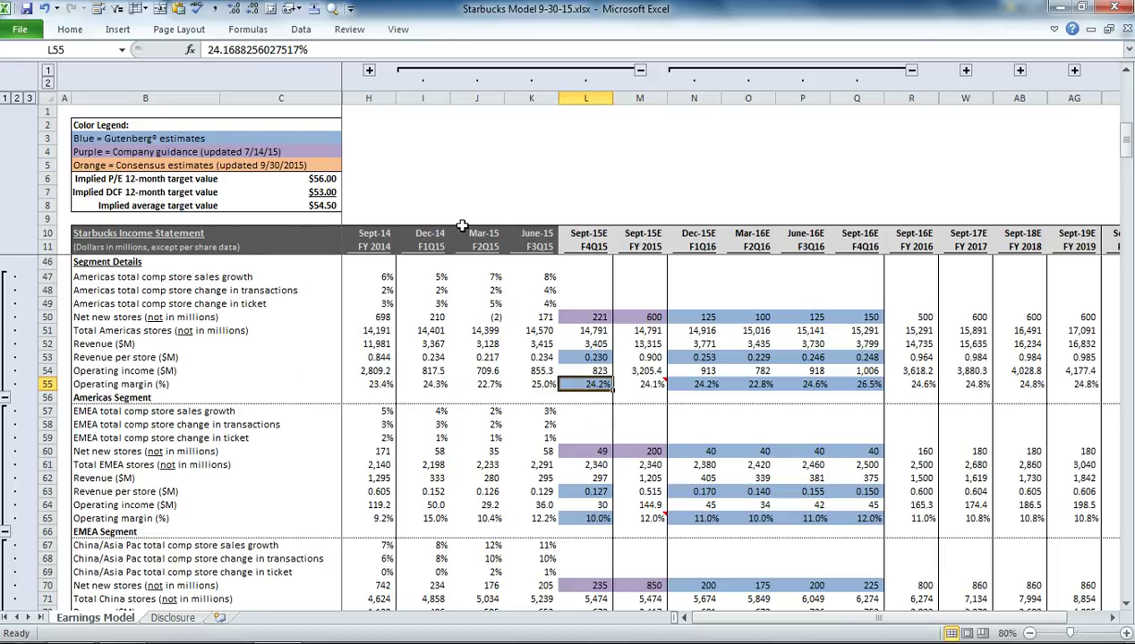
Examine the implied average target value formula in C8.
click(587, 204)
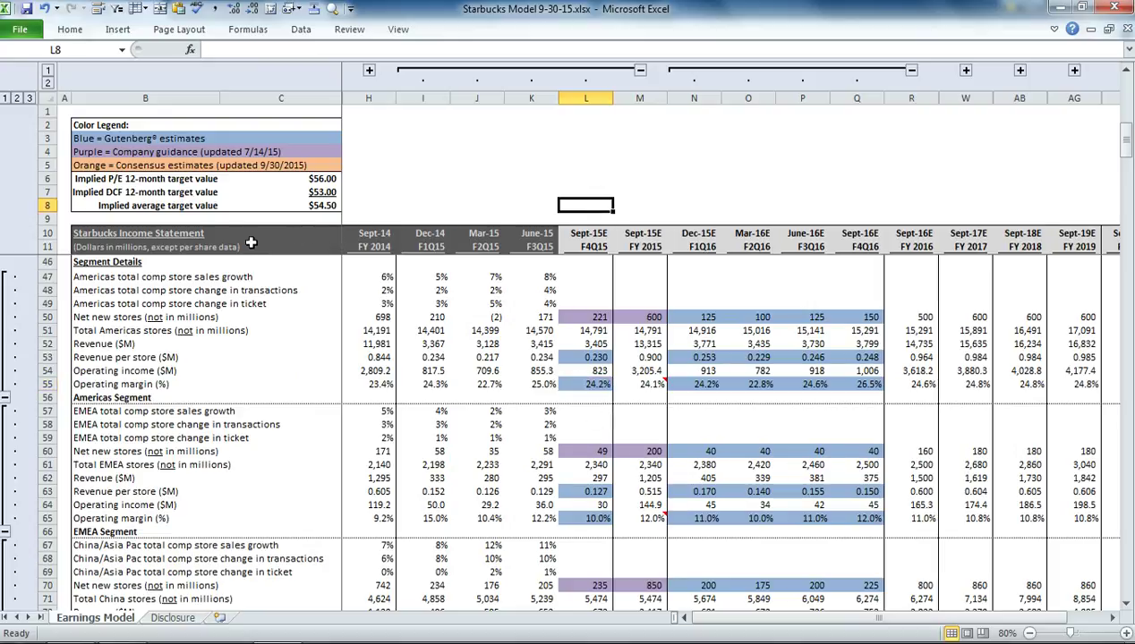
click(315, 204)
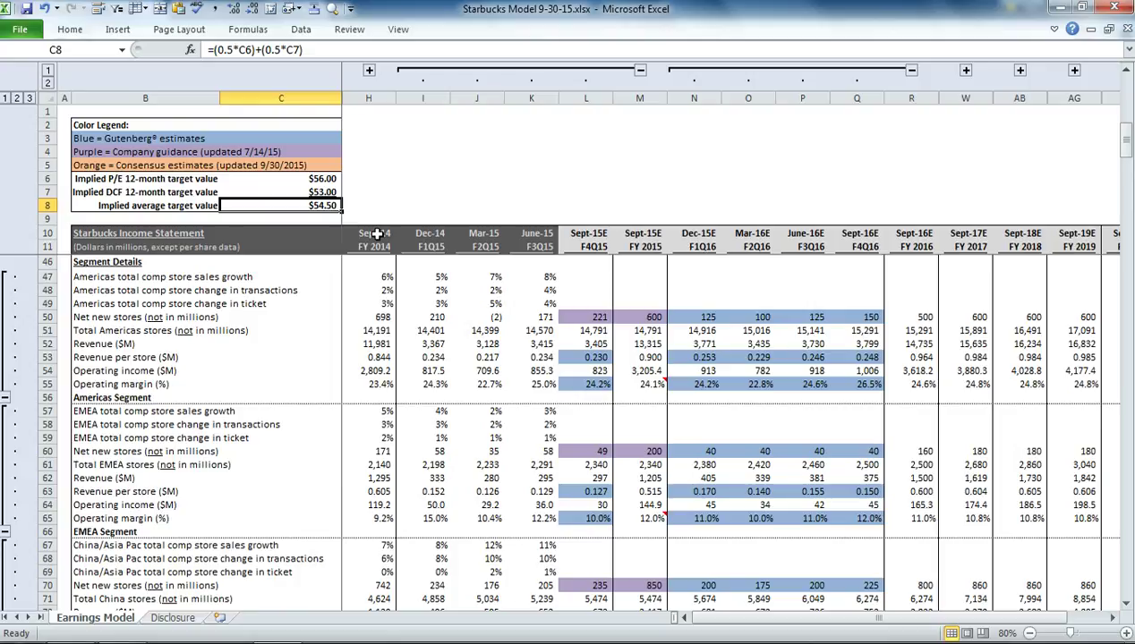
Expand the FY 2014 quarterly columns and compare the Americas operating margins for F4Q14 and F2Q14 with the F4Q15 estimate.
click(598, 383)
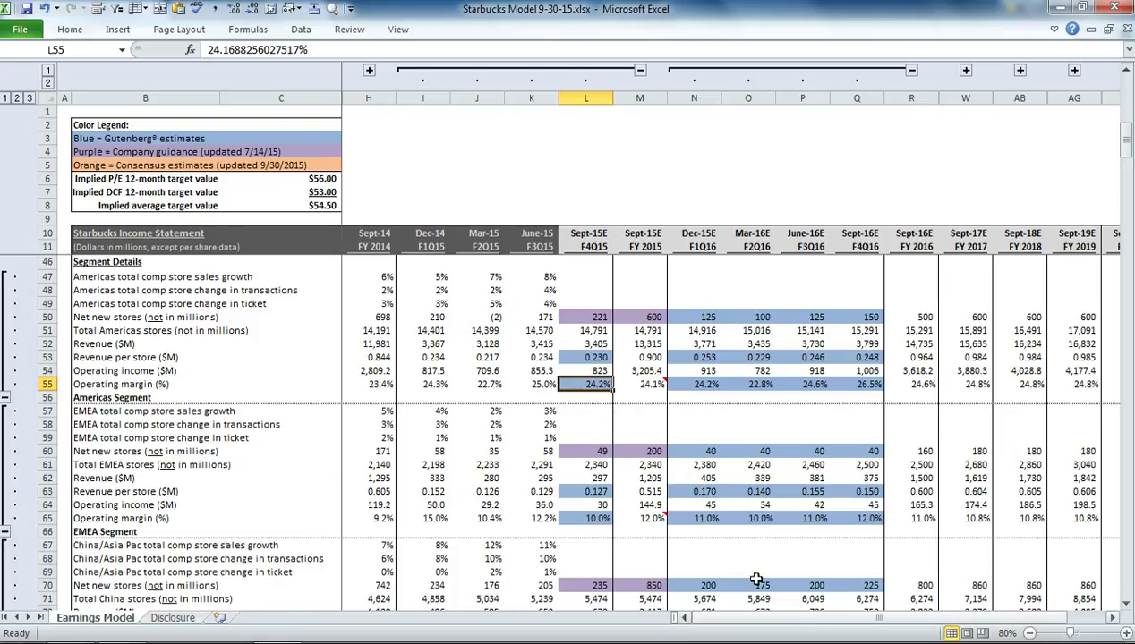
click(369, 71)
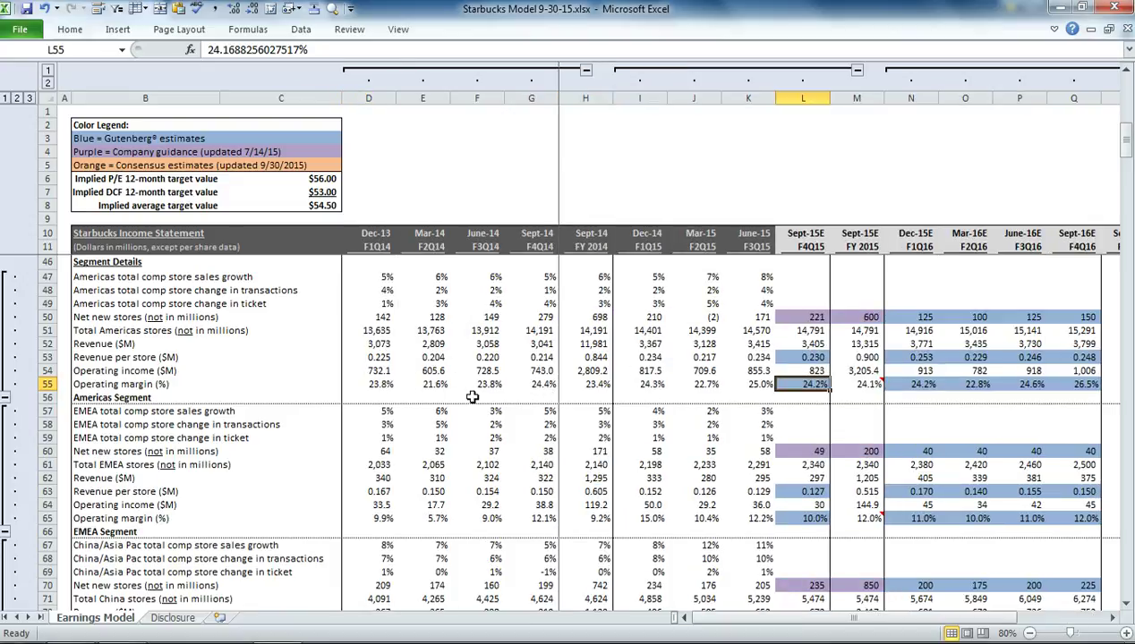
click(528, 384)
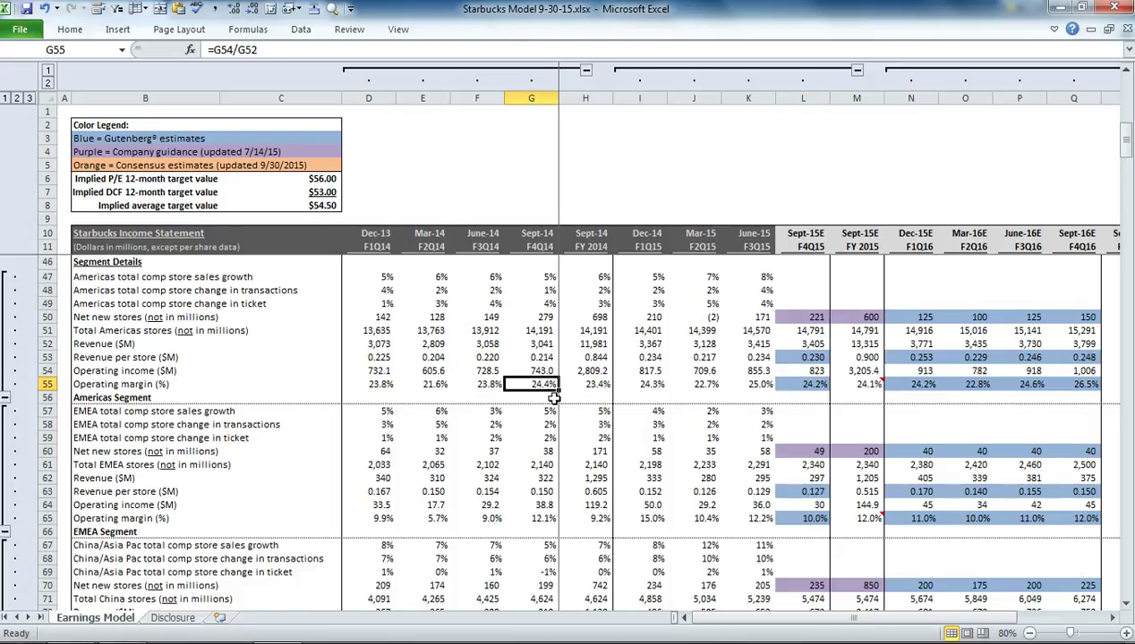
click(433, 386)
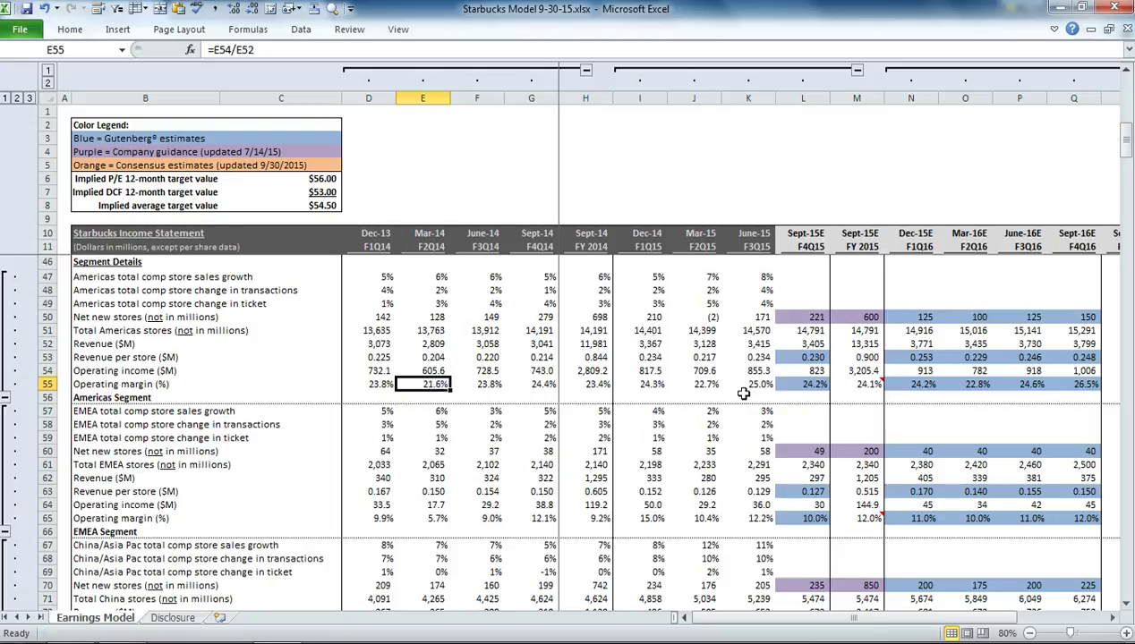
Set the F4Q15 Americas operating margin in L55 to 21.6% and check the implied average target value in C8.
click(801, 385)
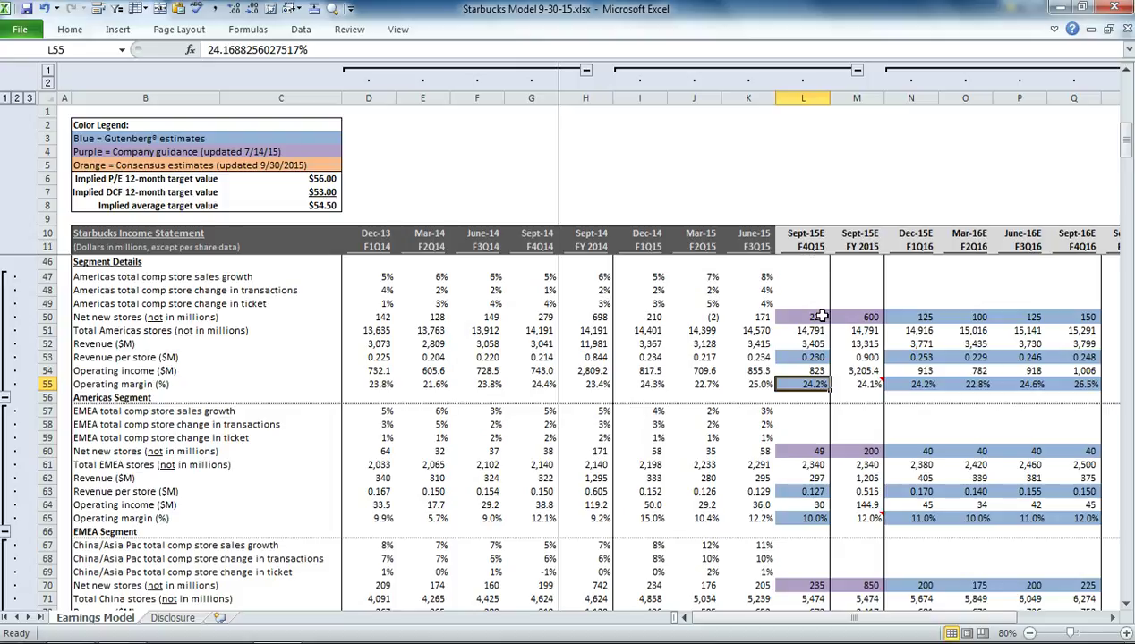
text(21.6)
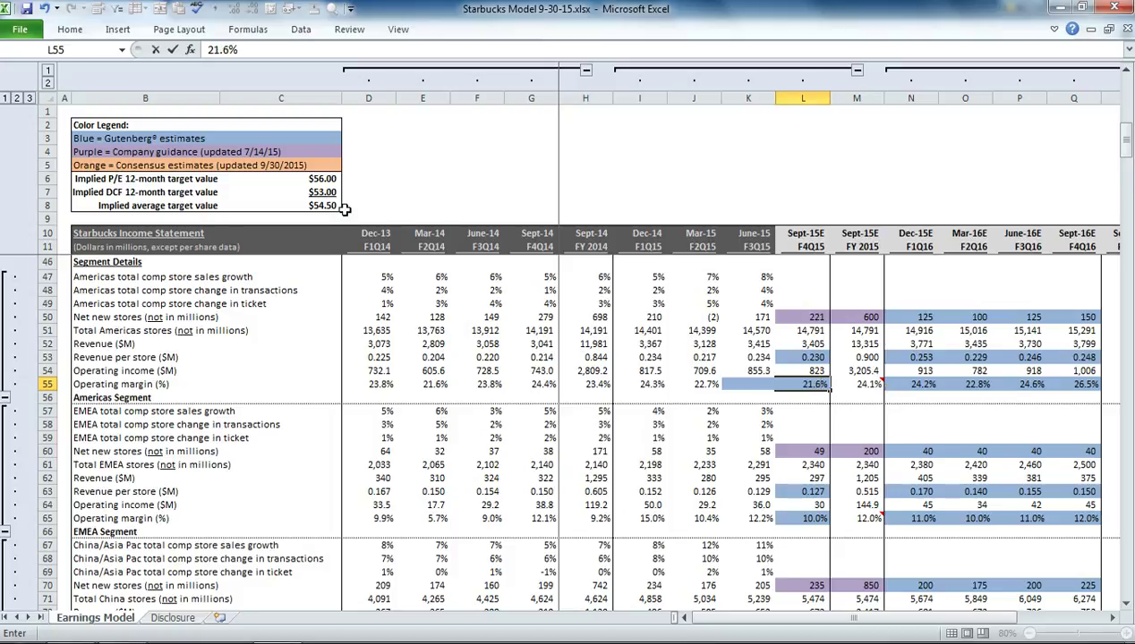
key(Return)
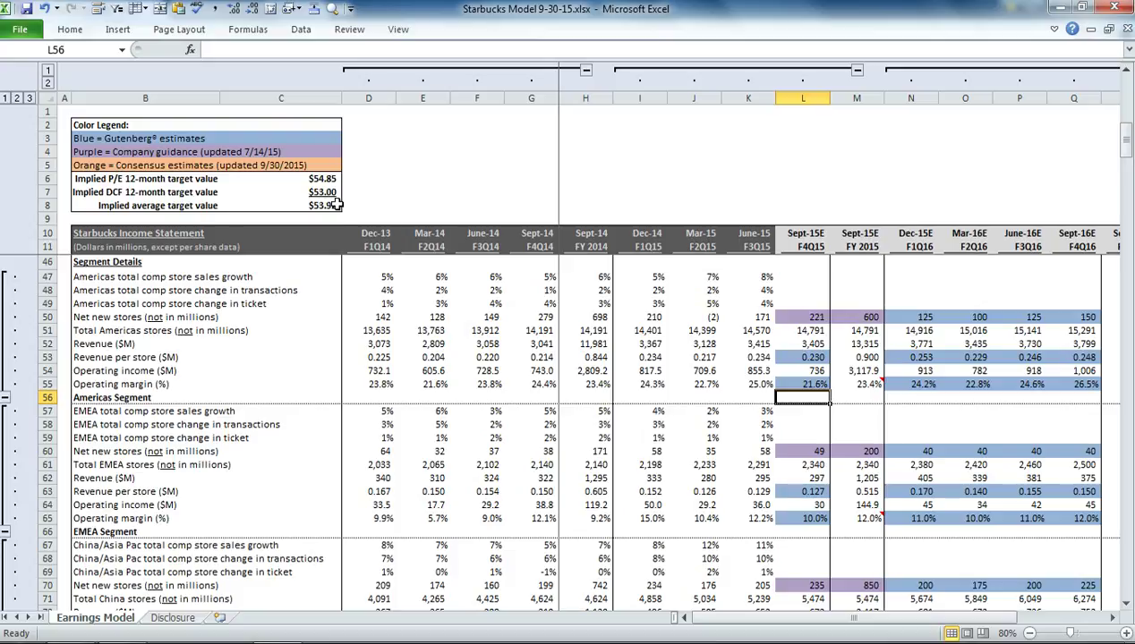
click(331, 204)
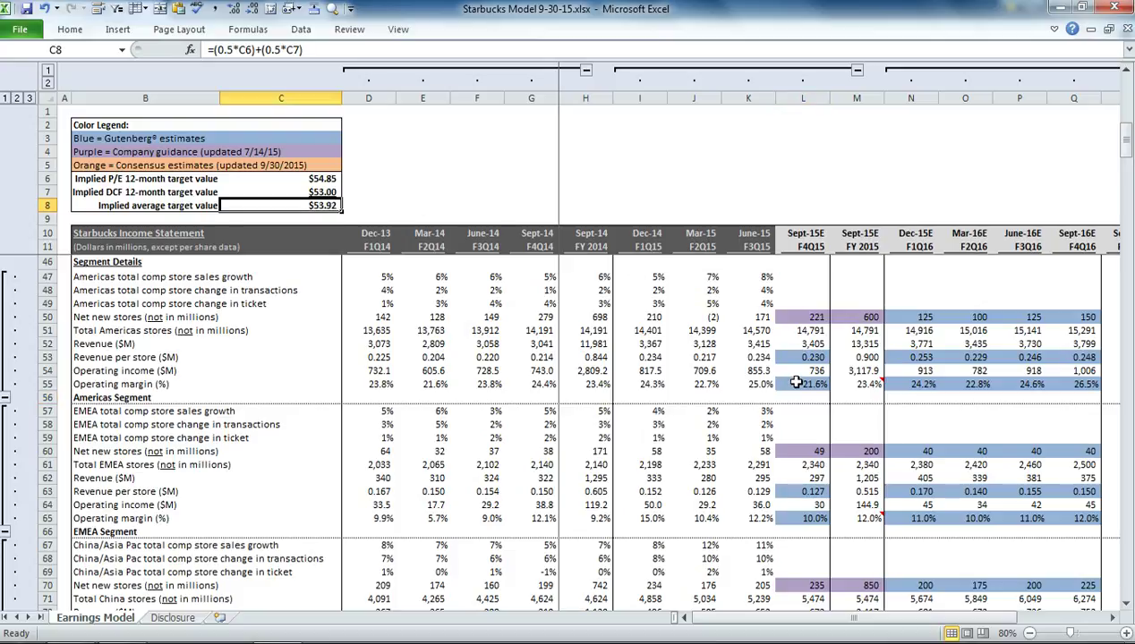
View the F4Q15 operating margins for EMEA in L65 and China/Asia Pac in L75, and undo the Americas operating margin change.
click(796, 383)
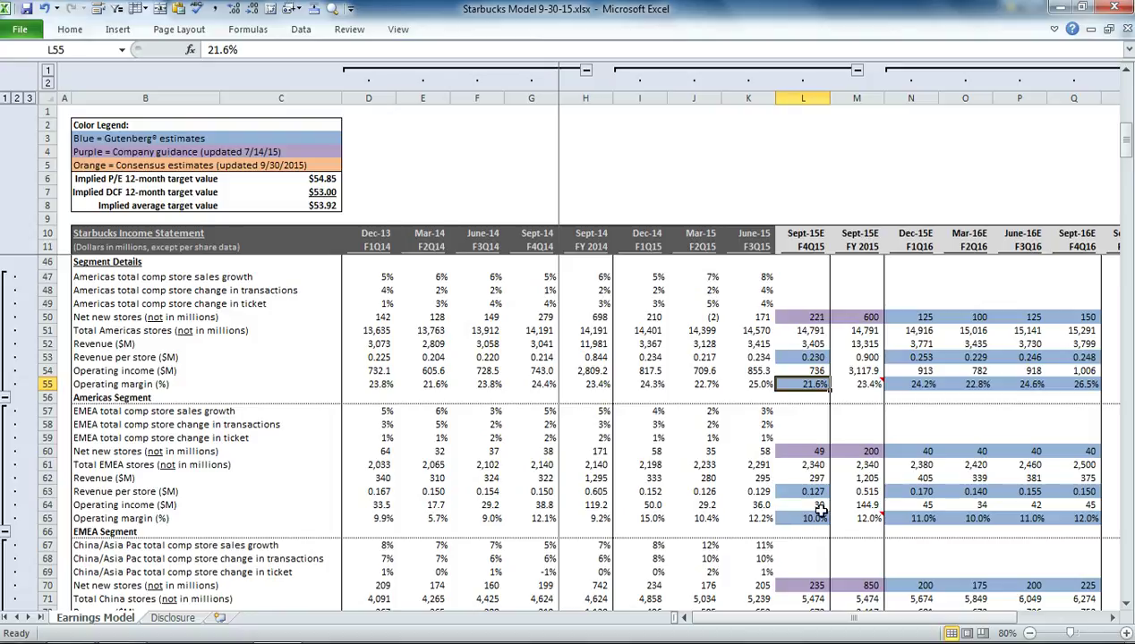
click(814, 521)
scroll(803, 519, down, 4)
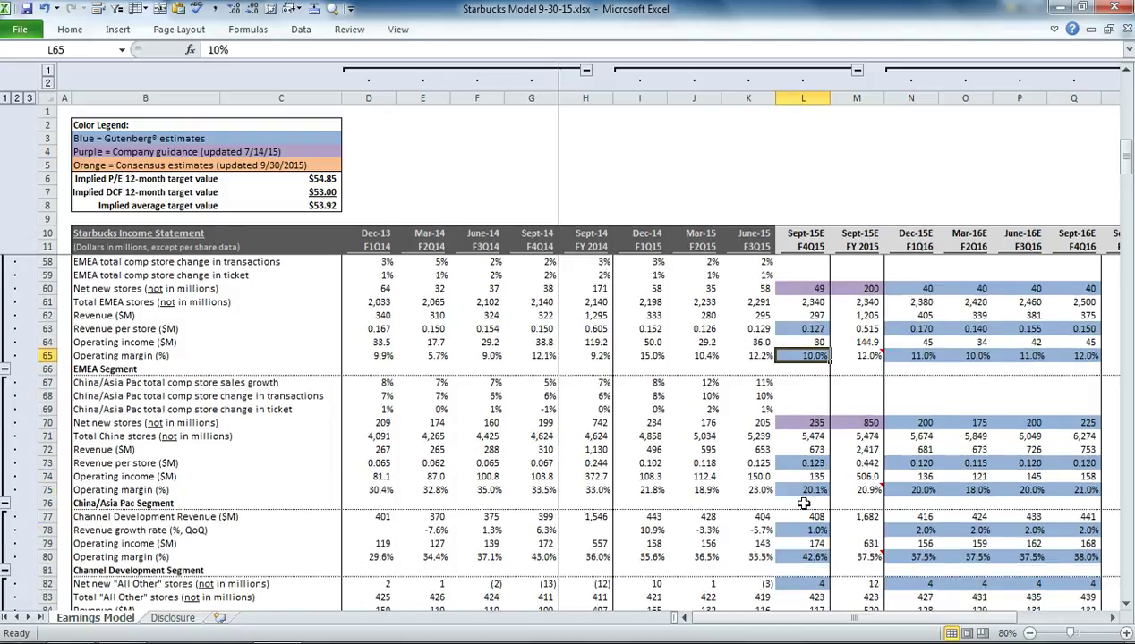
click(800, 490)
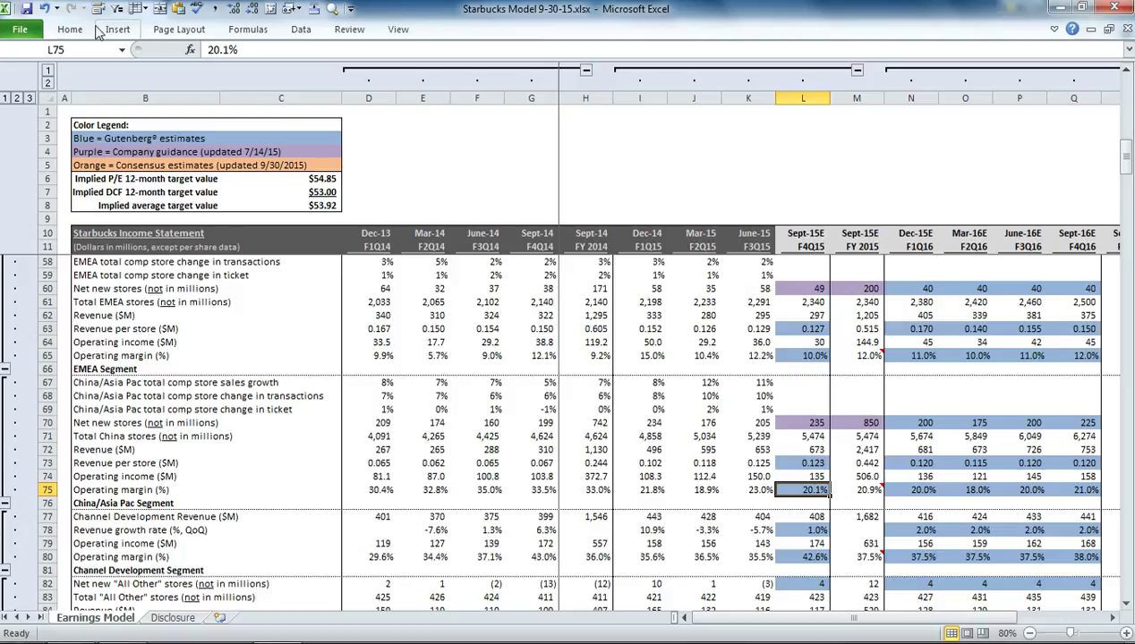
click(44, 8)
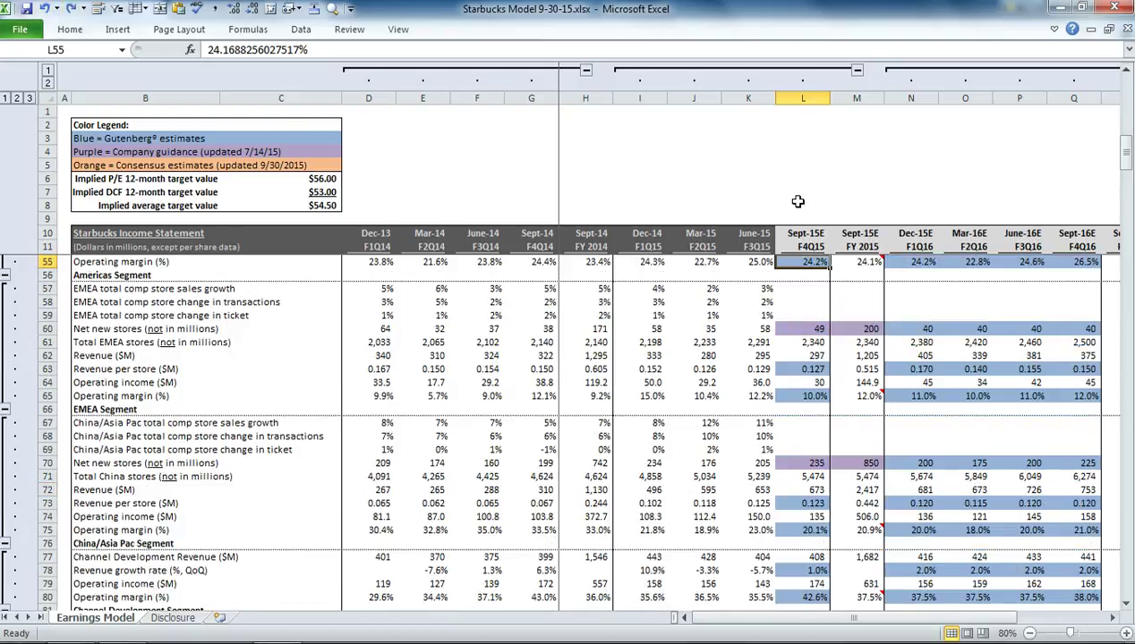
Find the Multiple Valuation section and view the P/E 3-month high in C223, average in C222 and net cash per share in C226.
click(792, 204)
scroll(744, 262, down, 9)
scroll(744, 262, down, 20)
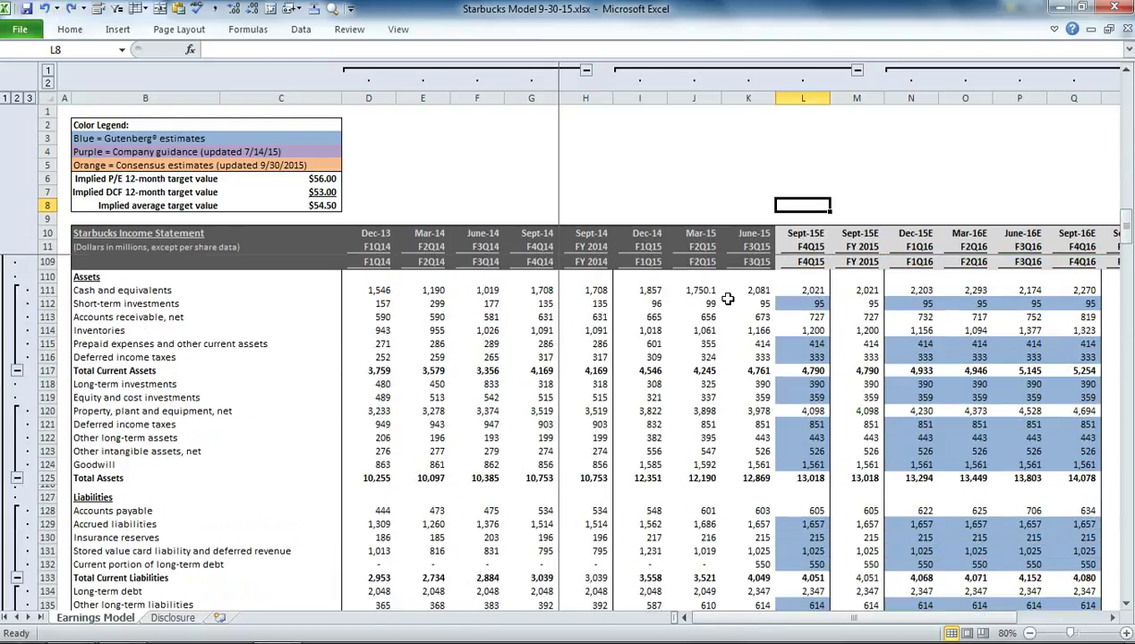
scroll(726, 300, down, 20)
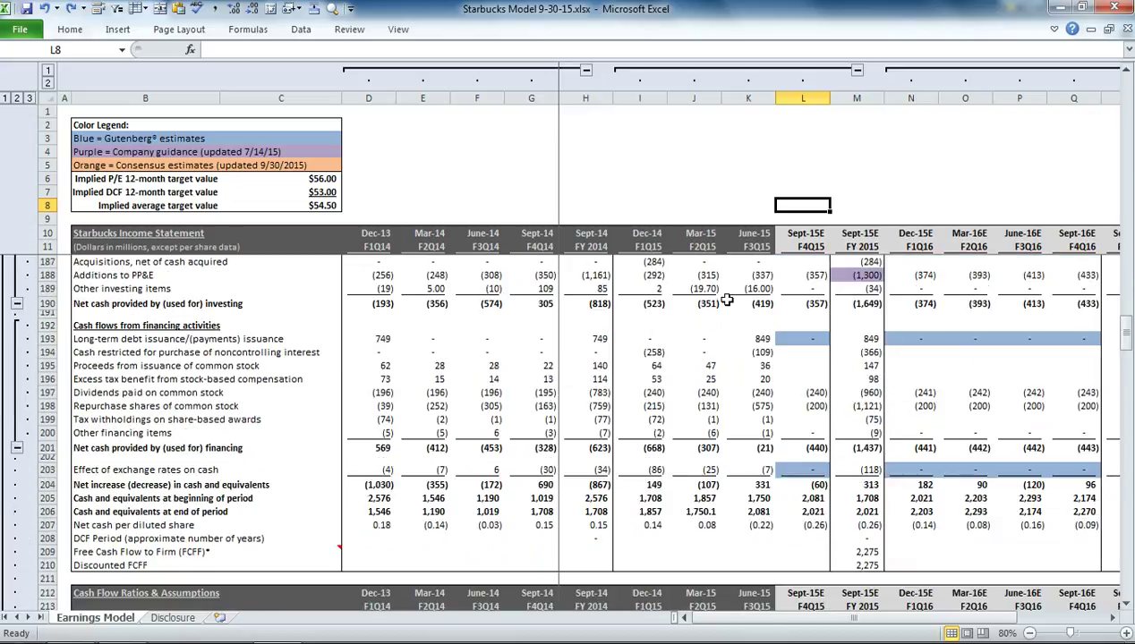
scroll(727, 300, up, 1)
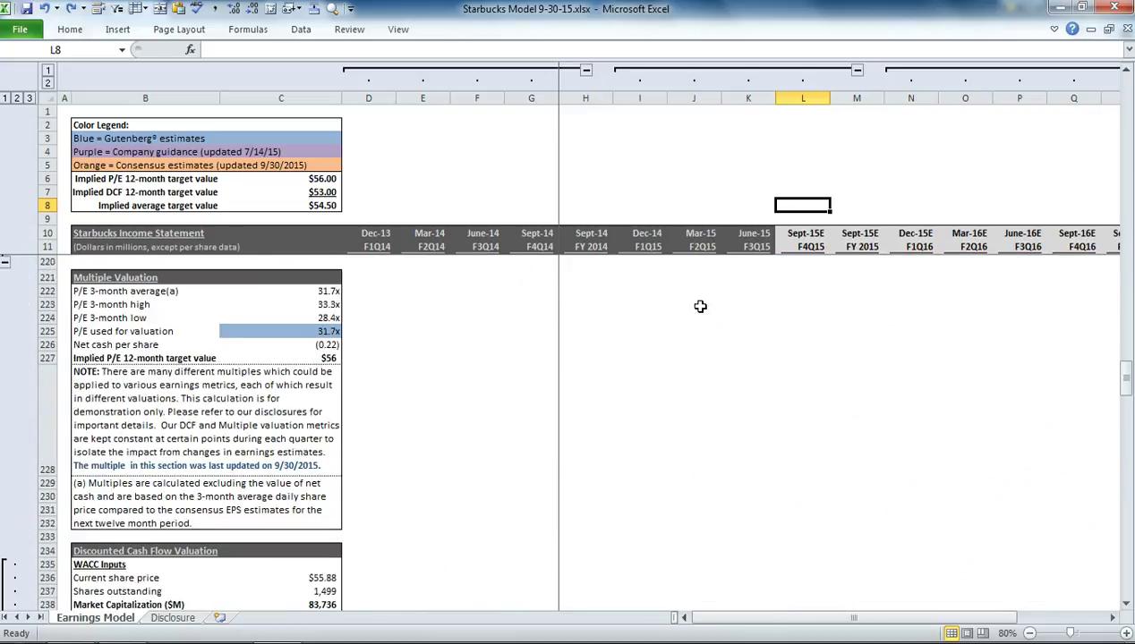
click(326, 305)
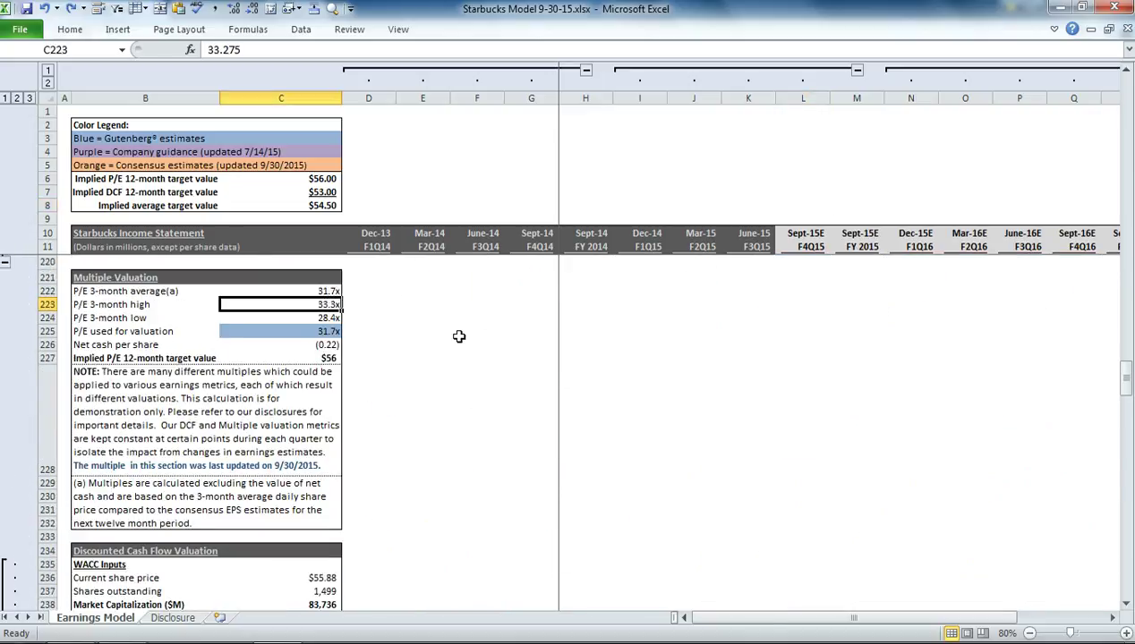
click(328, 288)
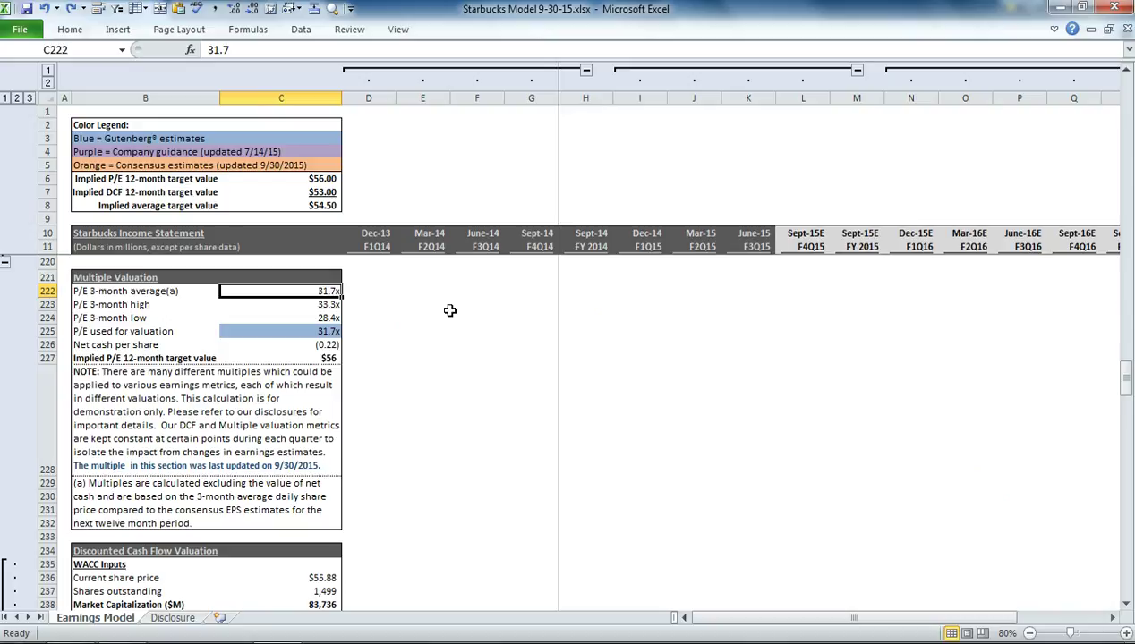
click(324, 345)
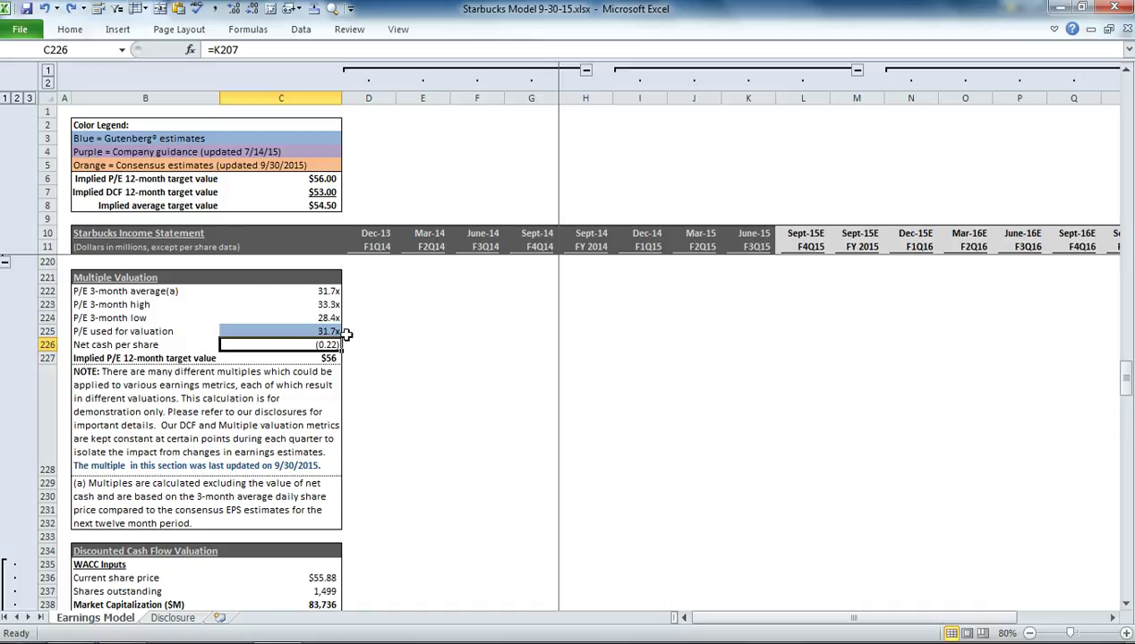
Compare the 3-month average, high and low P/E in C222:C224 with the P/E used for valuation in C225.
click(296, 292)
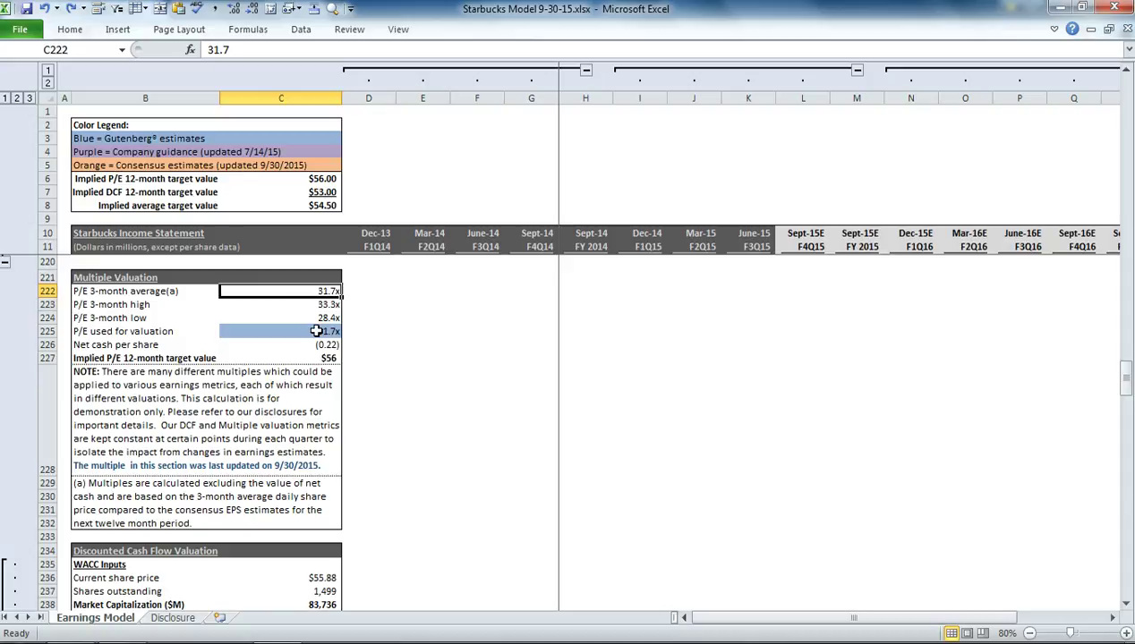
click(313, 328)
click(312, 305)
click(306, 319)
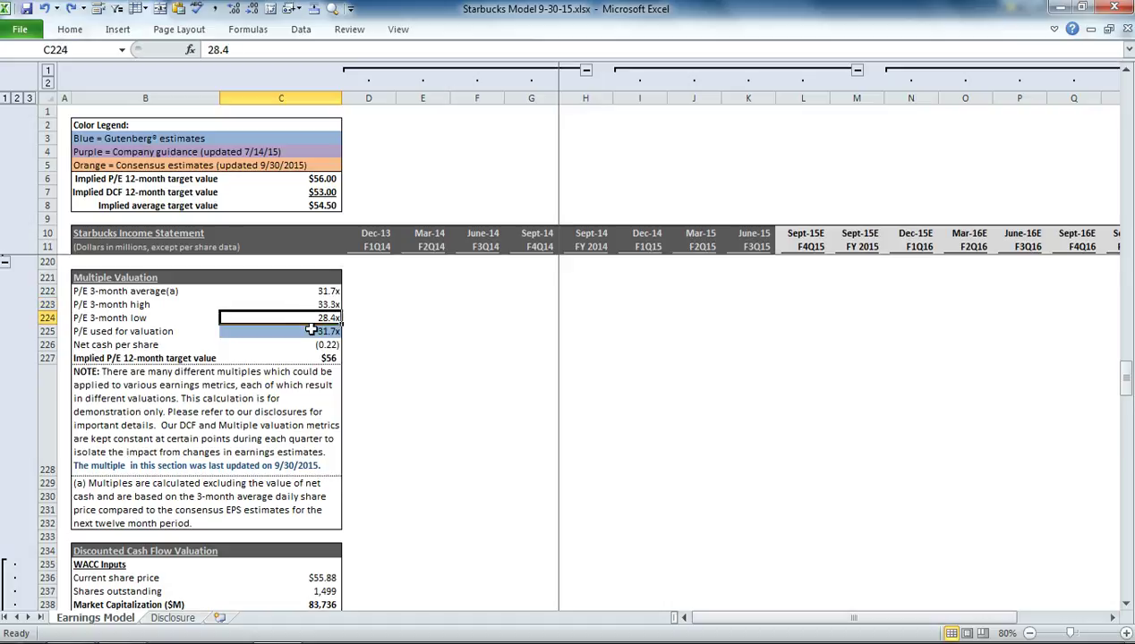
click(310, 332)
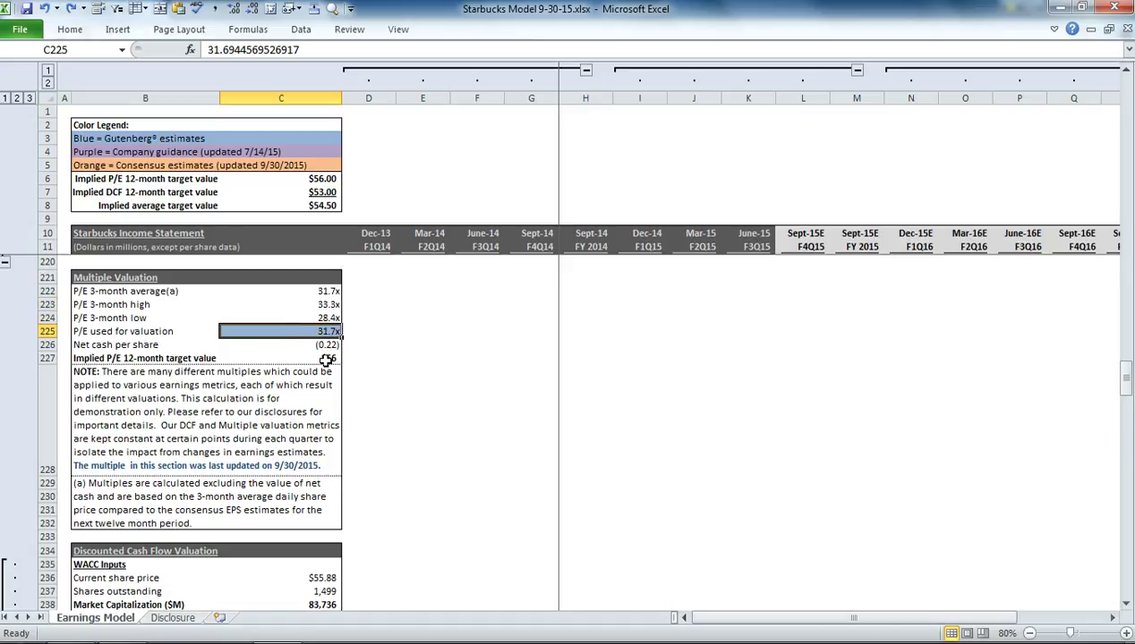
Examine the implied P/E 12-month target value formula in C227, including its quarterly EPS sum and the net cash per share in C226.
click(327, 358)
key(F2)
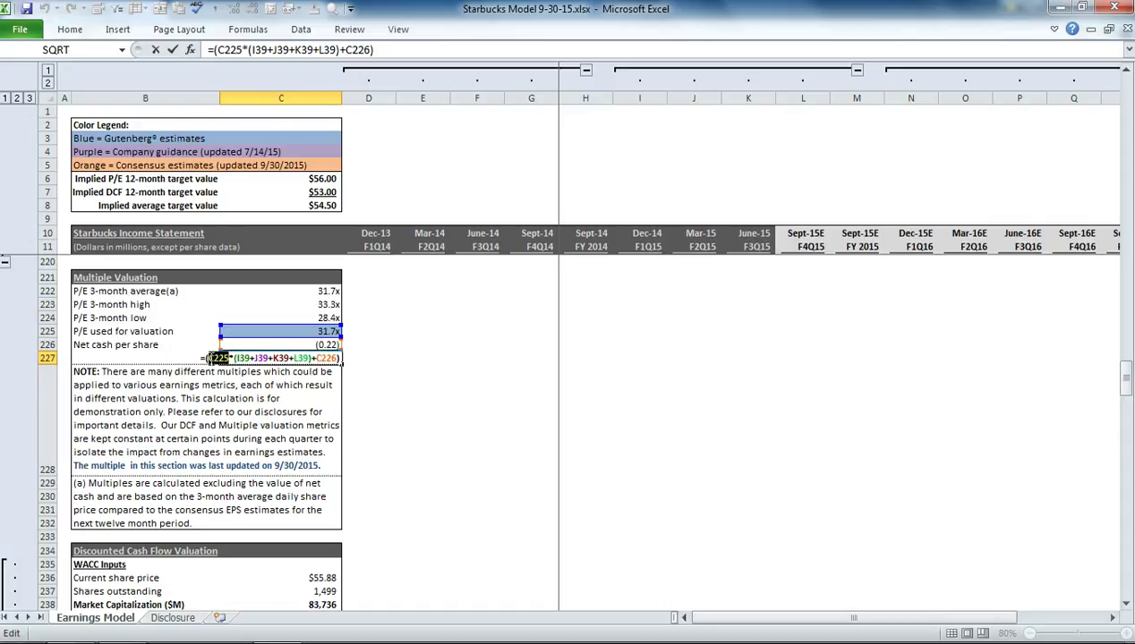
drag(206, 358, 310, 365)
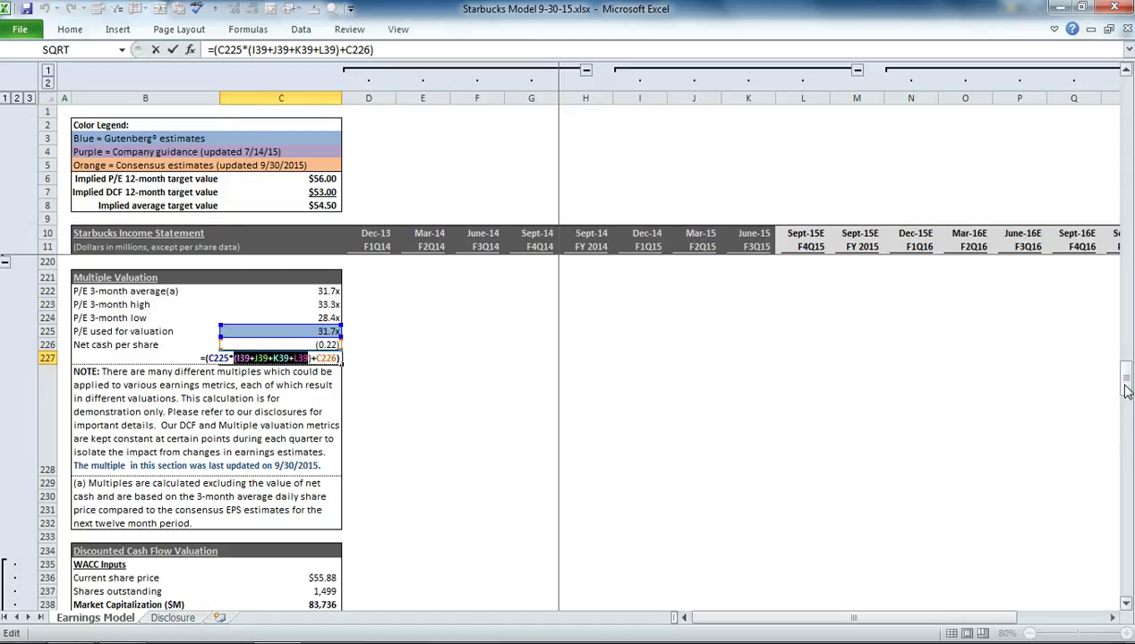
drag(1125, 386, 1124, 390)
key(Return)
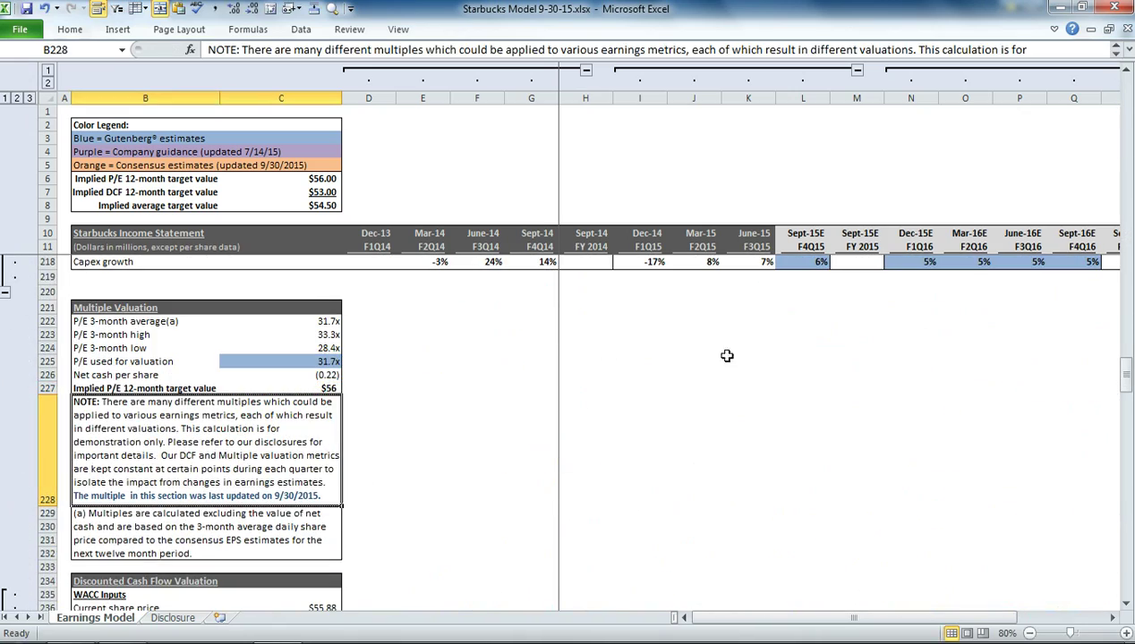
click(327, 376)
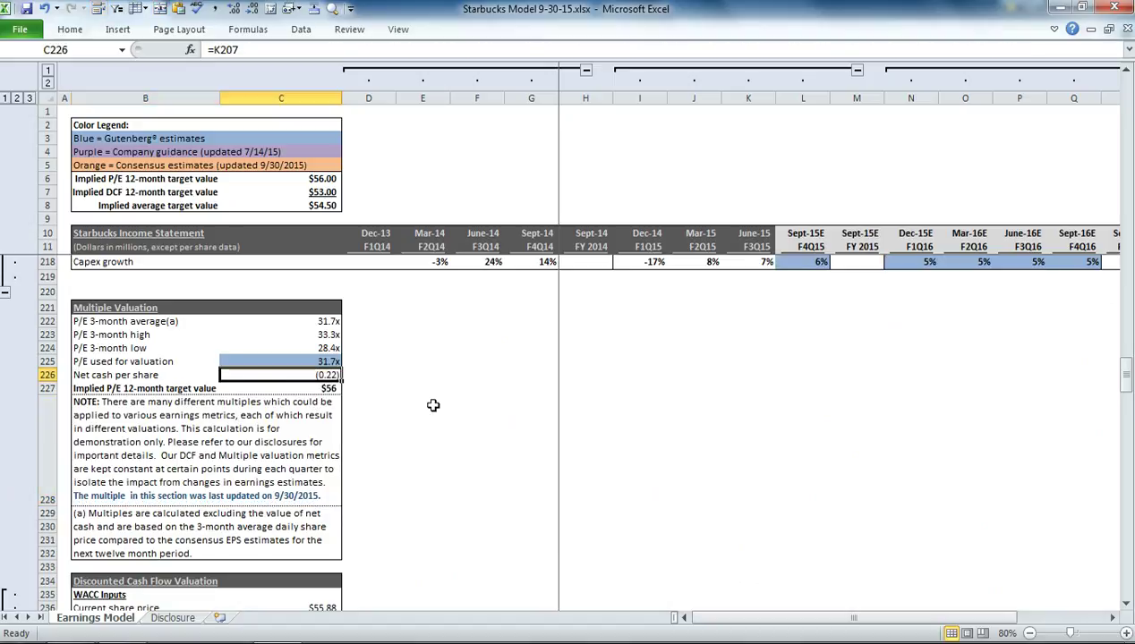
Examine the Weighted Average Cost of Capital formula in C249 and review the growth assumptions and DCF valuation rows below it.
scroll(432, 406, down, 5)
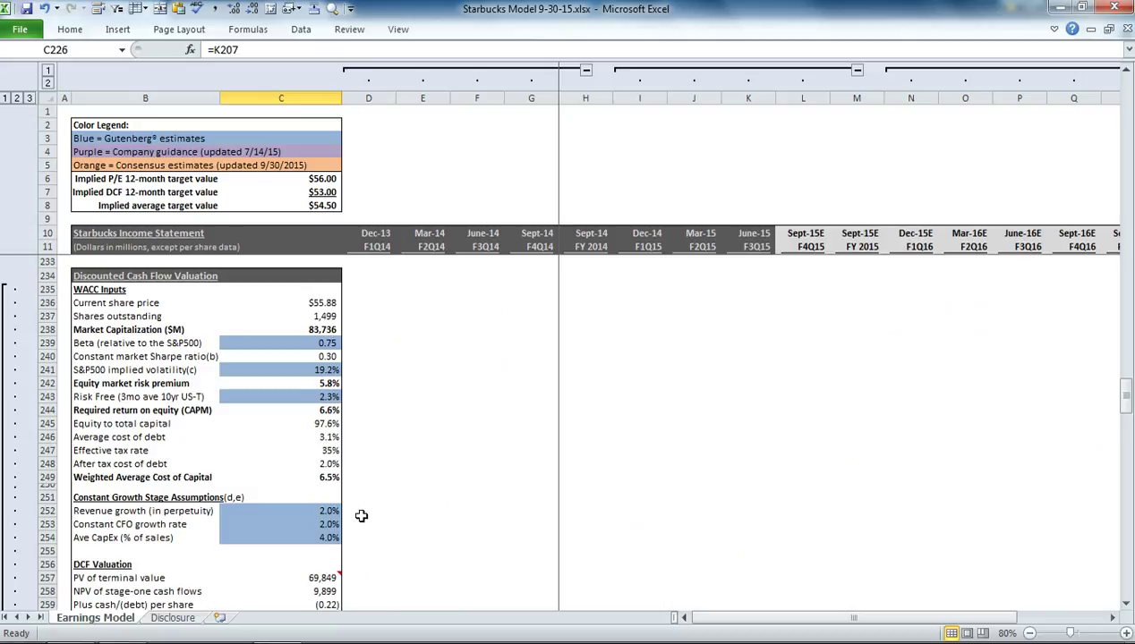
click(307, 477)
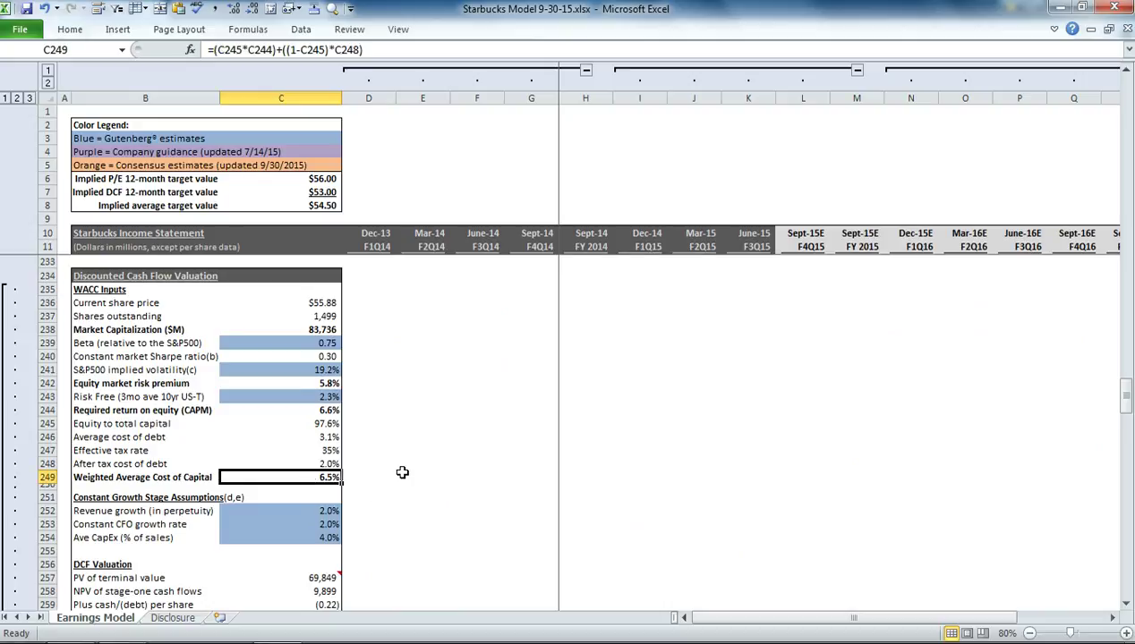
scroll(401, 473, down, 2)
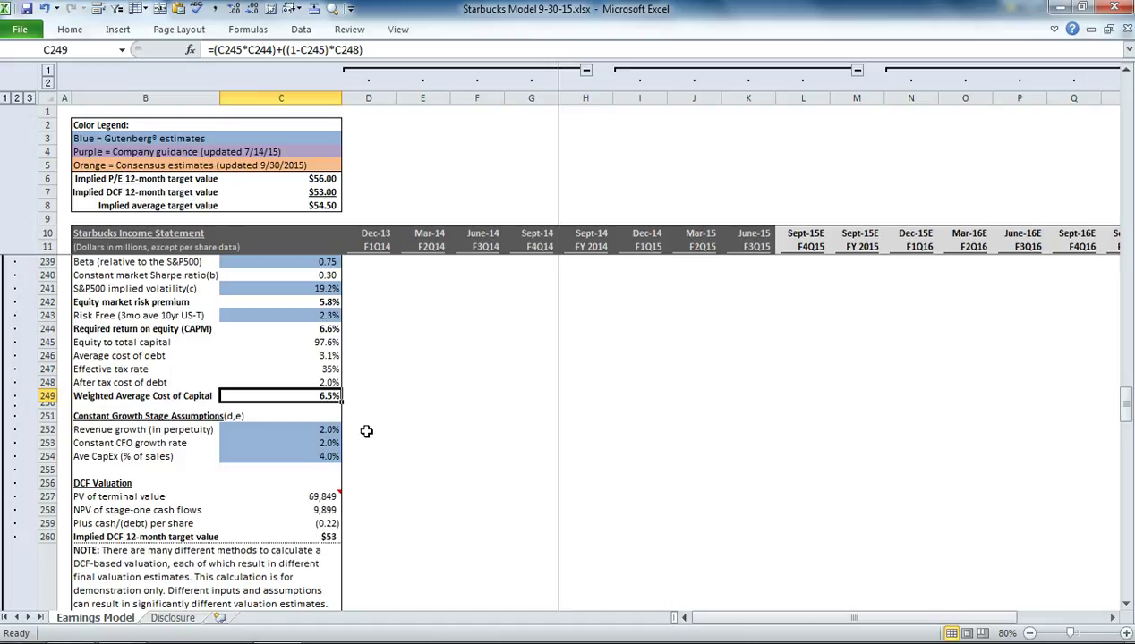
scroll(366, 431, up, 2)
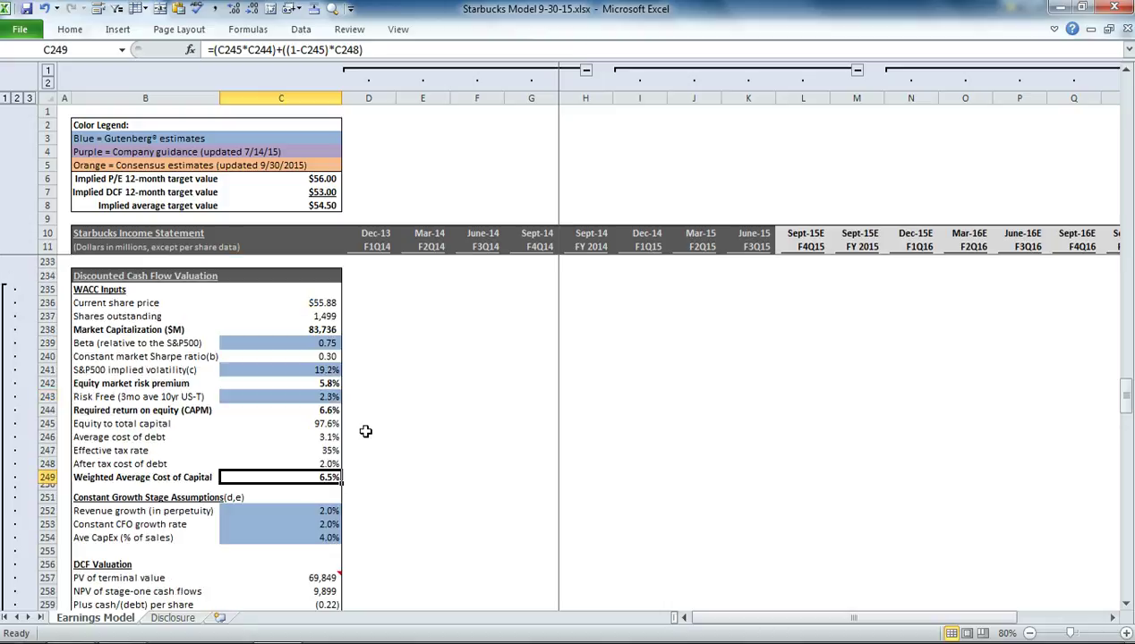